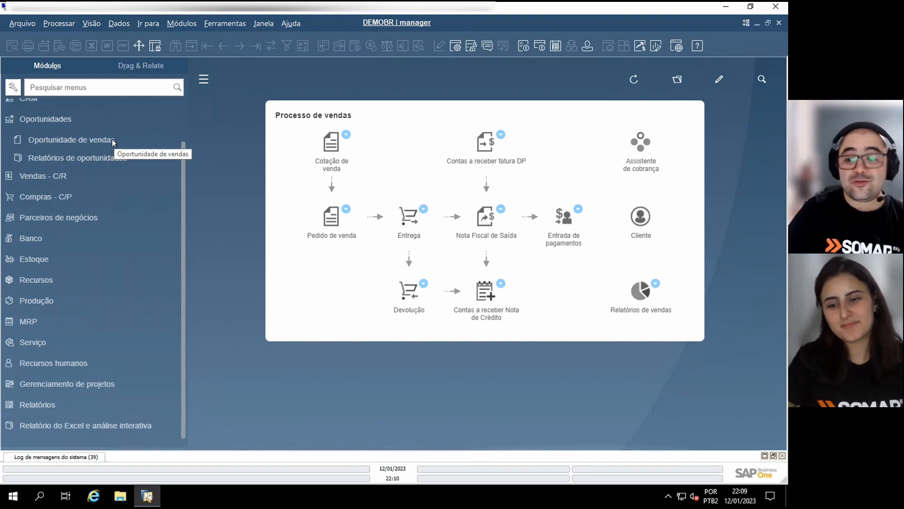
Step: Open a new Oportunidade de vendas form and leave the opportunity type set to Vendas
click(112, 140)
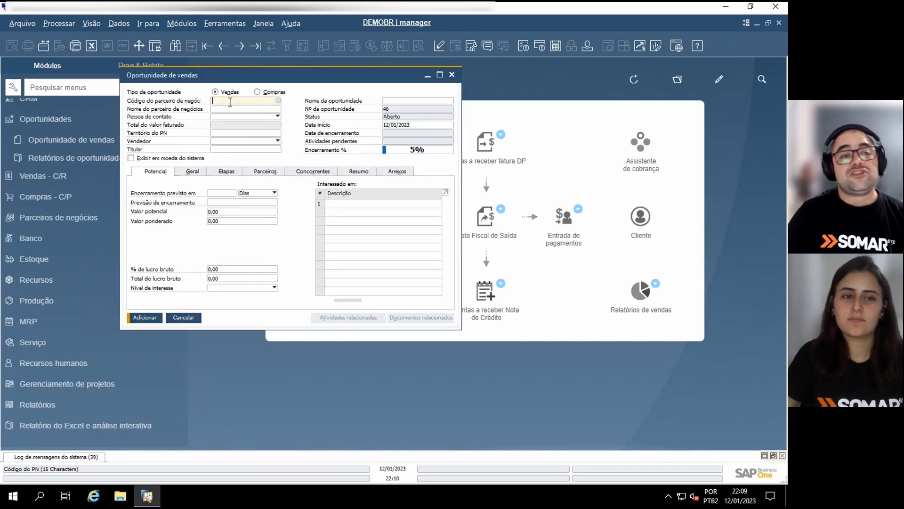
drag(244, 83, 313, 118)
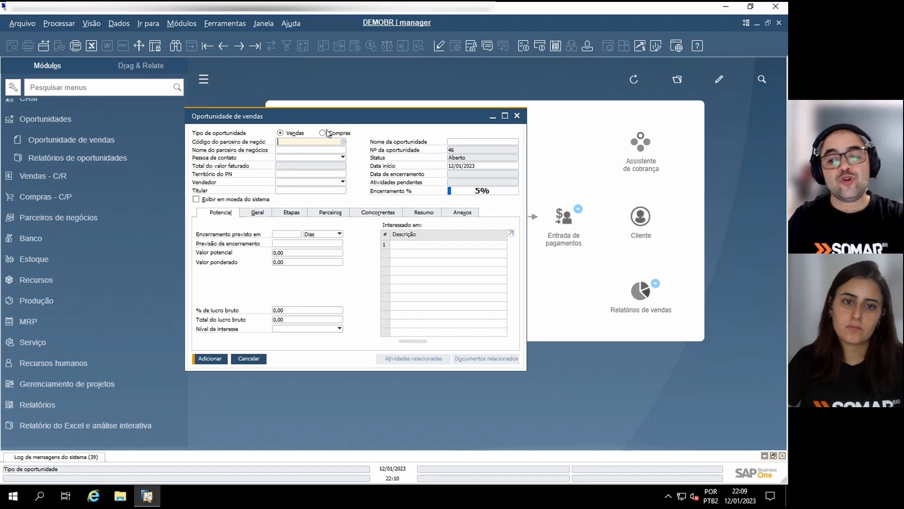
click(322, 133)
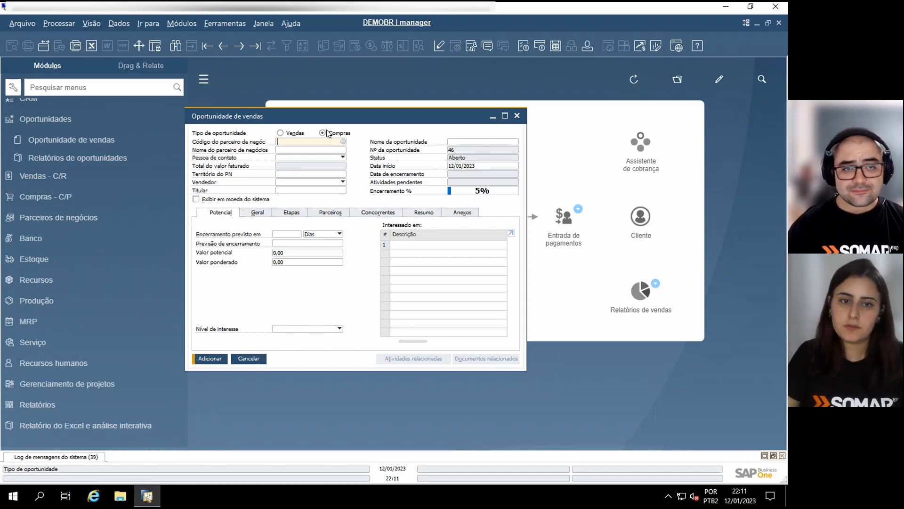
click(281, 134)
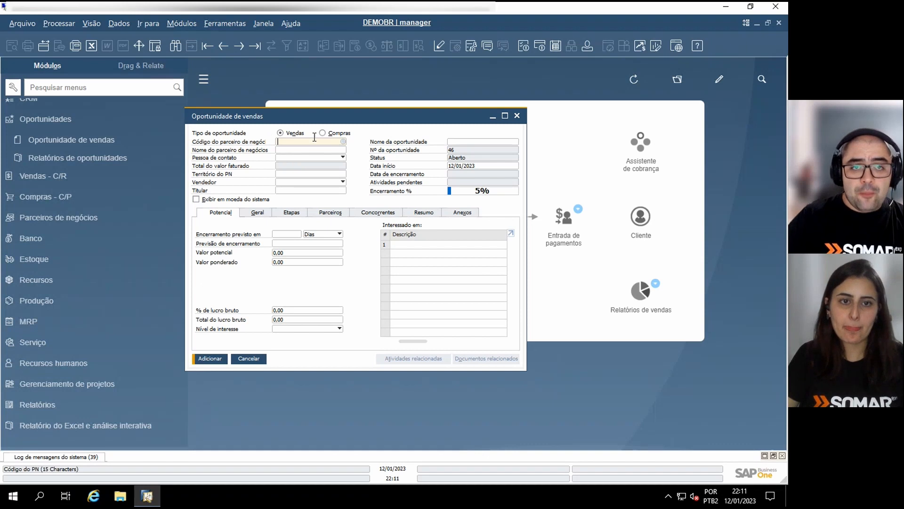
key(Tab)
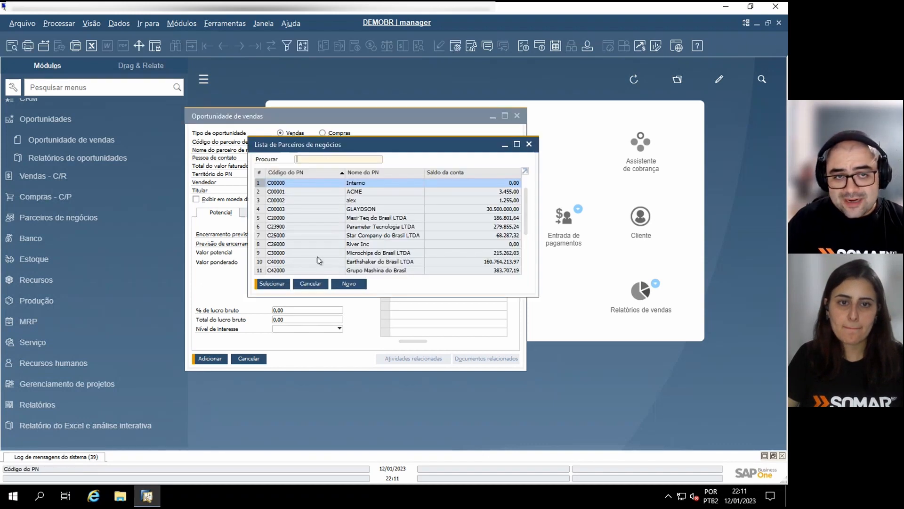
click(349, 284)
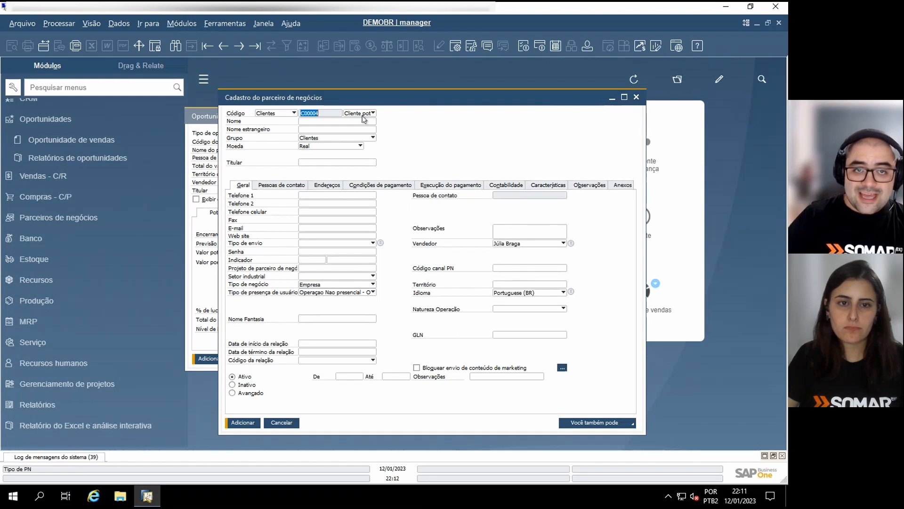
key(Escape)
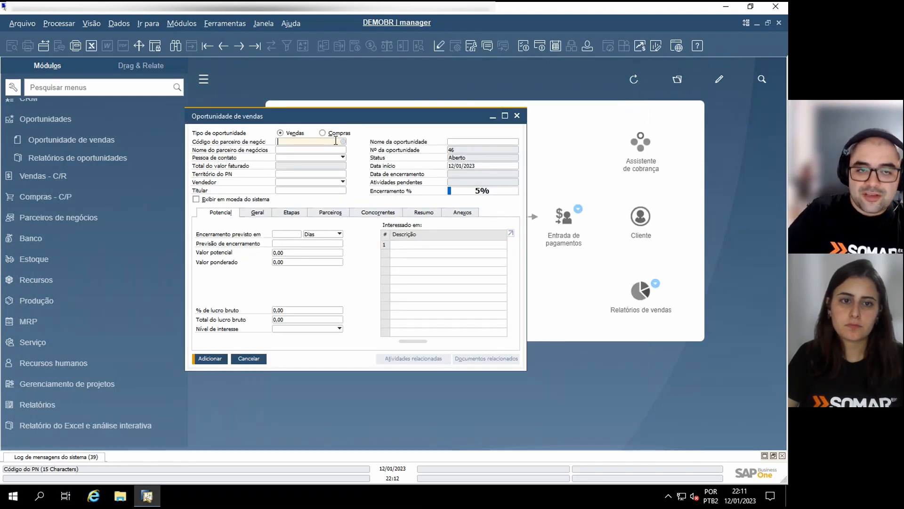
Step: Start a new potential-customer business partner from the opportunity's partner code lookup and name it CLIENTE POTENCIAL
key(Tab)
click(340, 284)
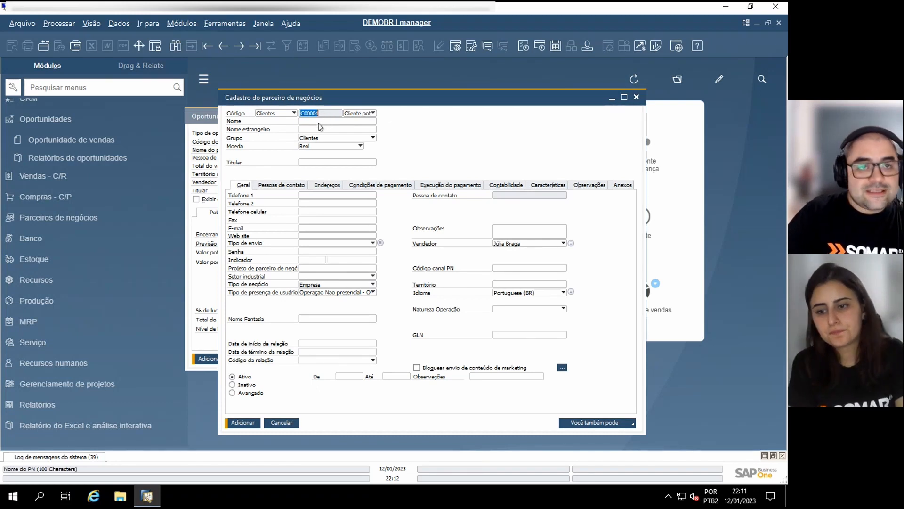
key(Tab)
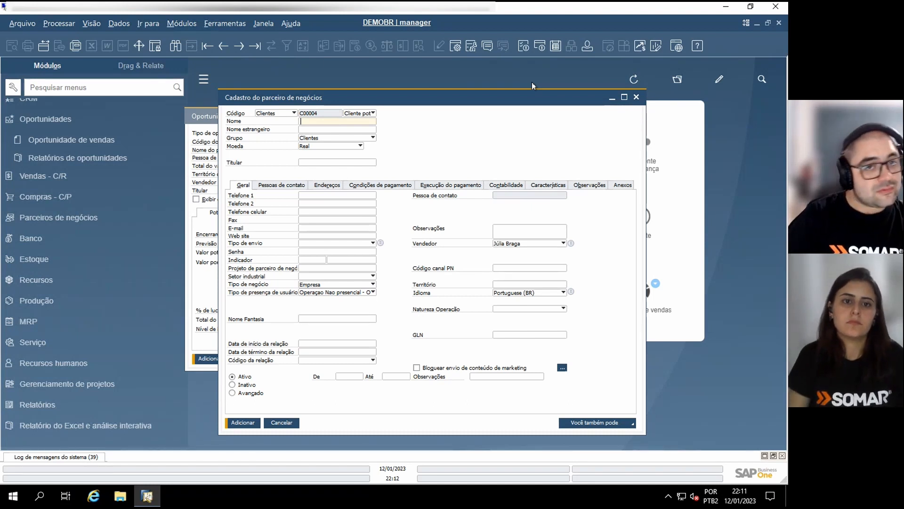
text(CLIENTE POTENCIAL)
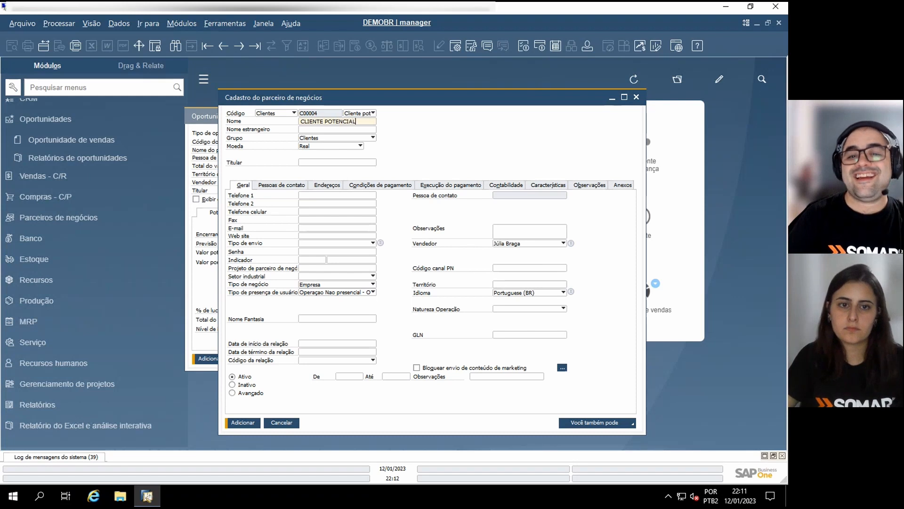
key(Return)
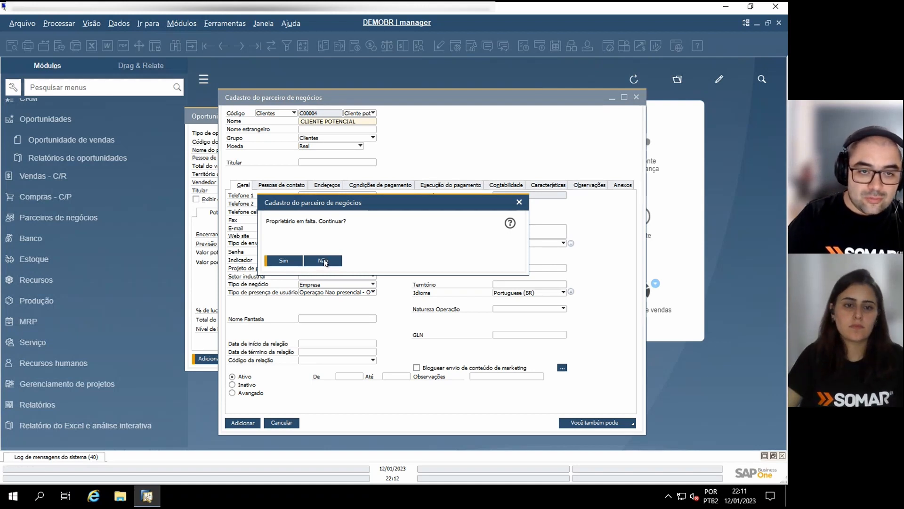
click(324, 262)
Step: Assign an employee from the Lista de Colaboradores as the partner's Titular and add the business partner record
click(360, 162)
key(Tab)
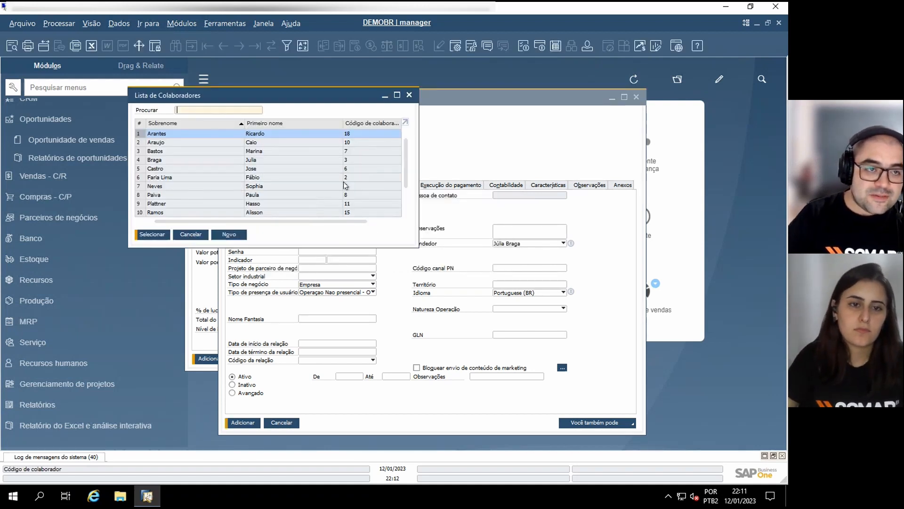
scroll(211, 181, down, 2)
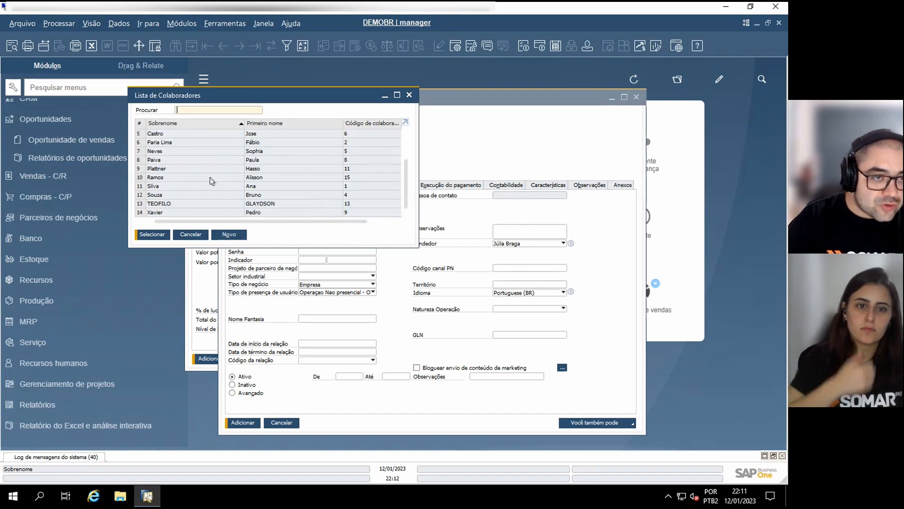
double_click(211, 178)
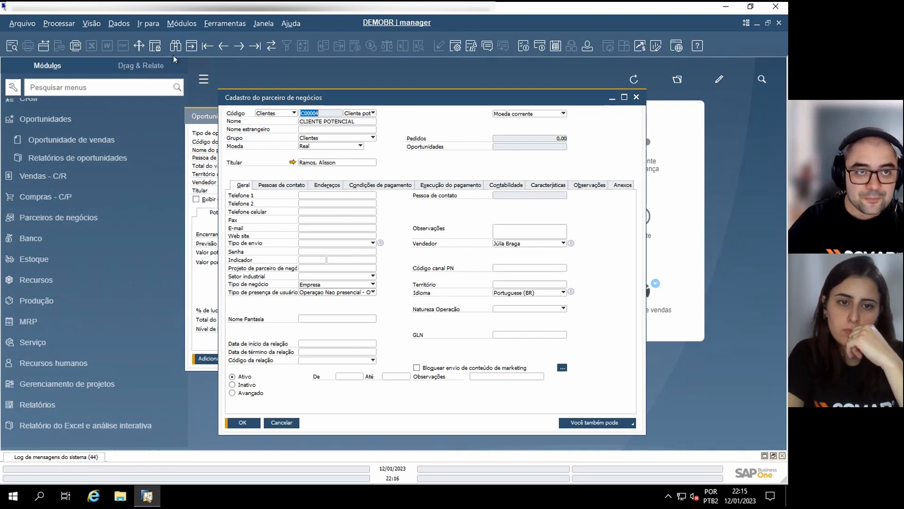
click(181, 23)
mouse_move(224, 23)
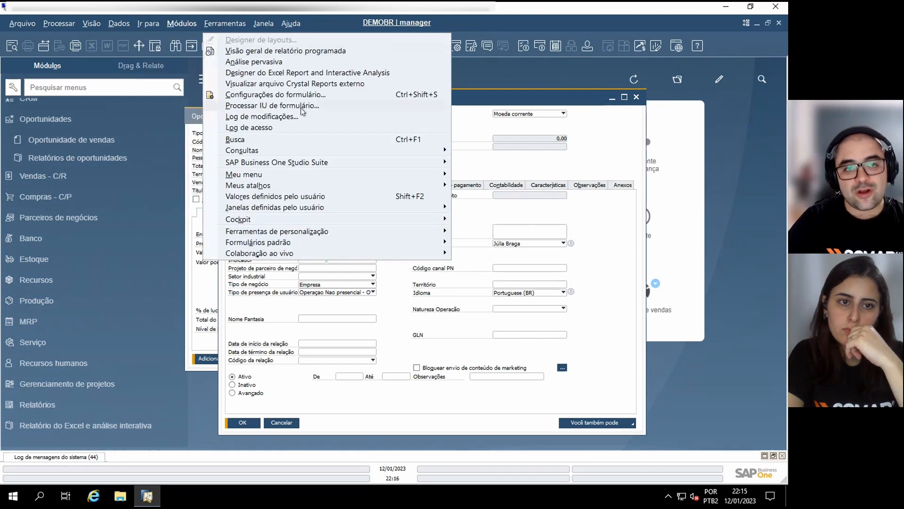
click(303, 106)
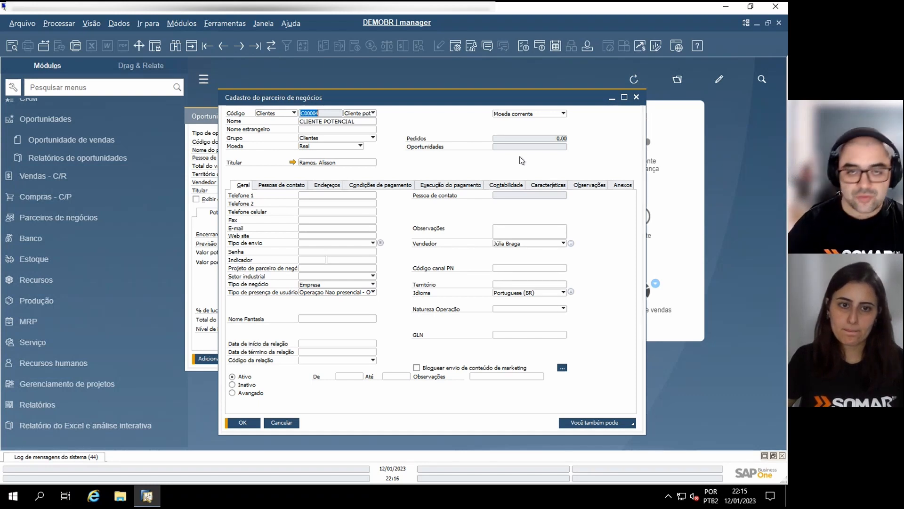
Step: Bring the new partner into the sales opportunity and set its expected closing to 60 Dias
key(Return)
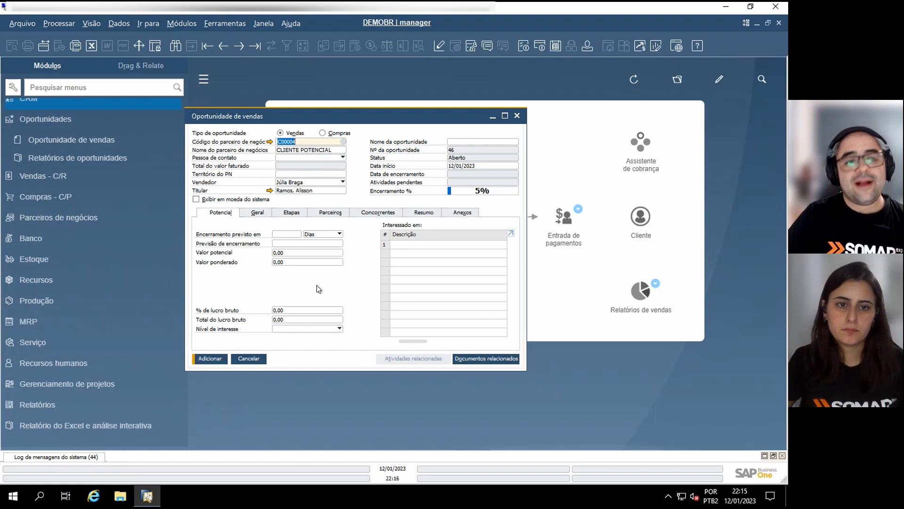
click(290, 234)
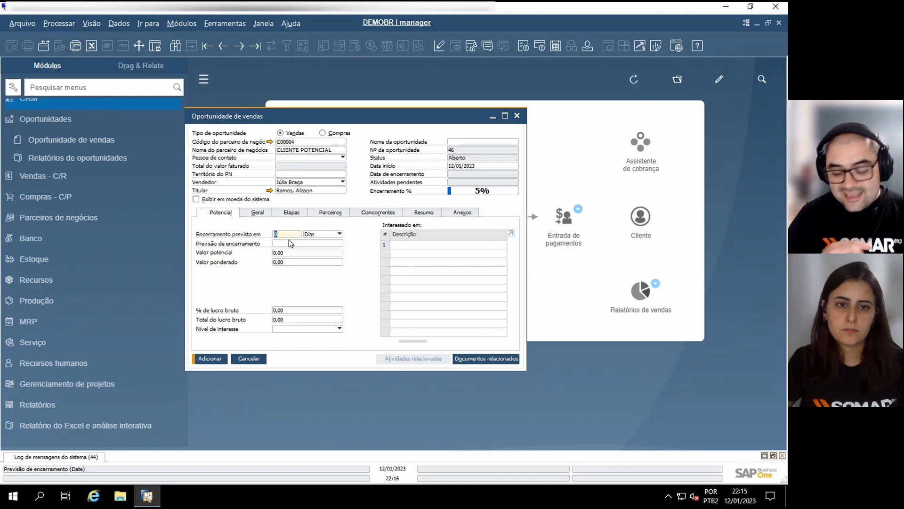
text(60)
key(Tab)
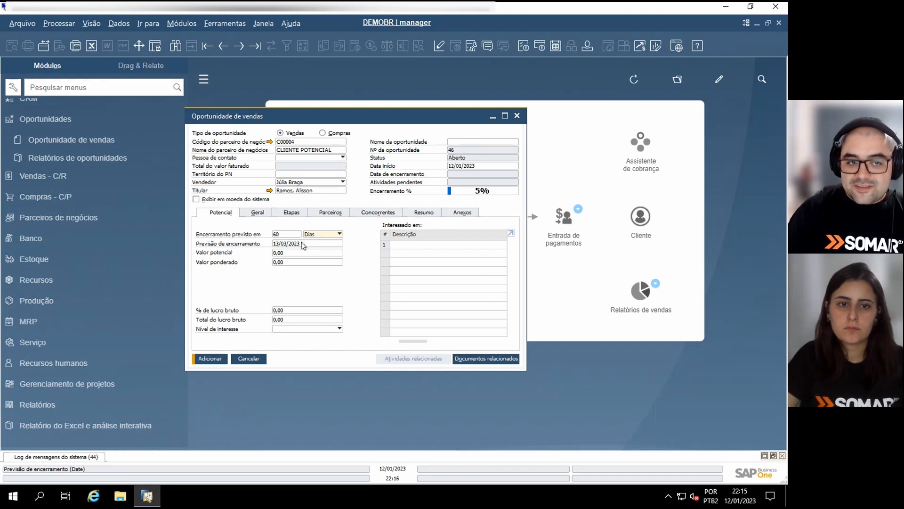
key(Tab)
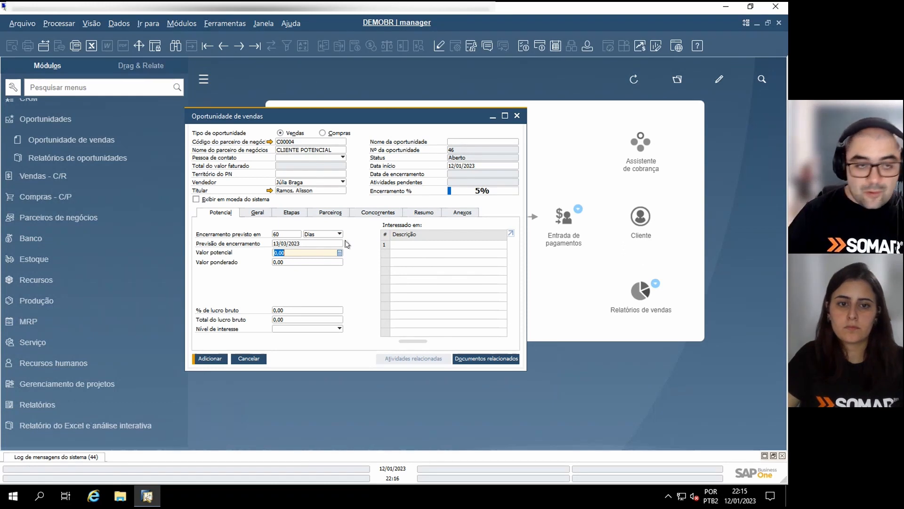
Step: Set the opportunity's Valor potencial to 1000
text(1000)
key(Tab)
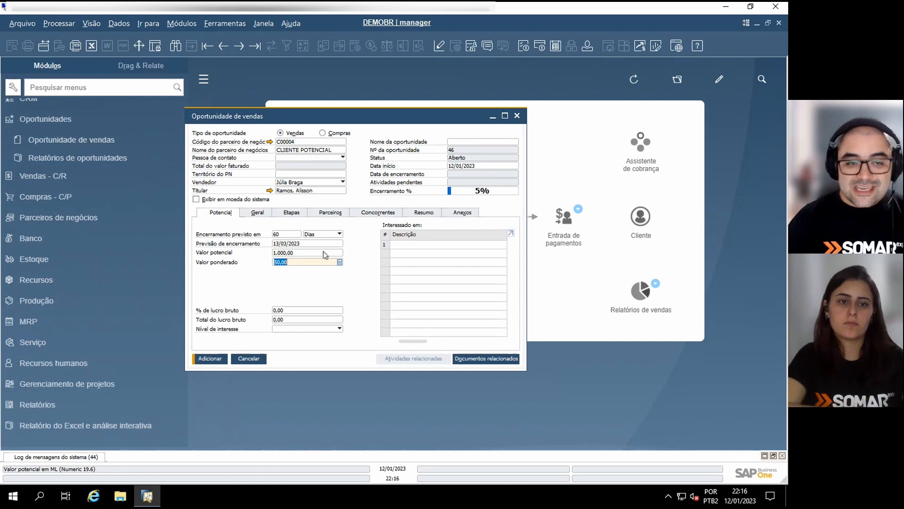
click(313, 254)
click(311, 254)
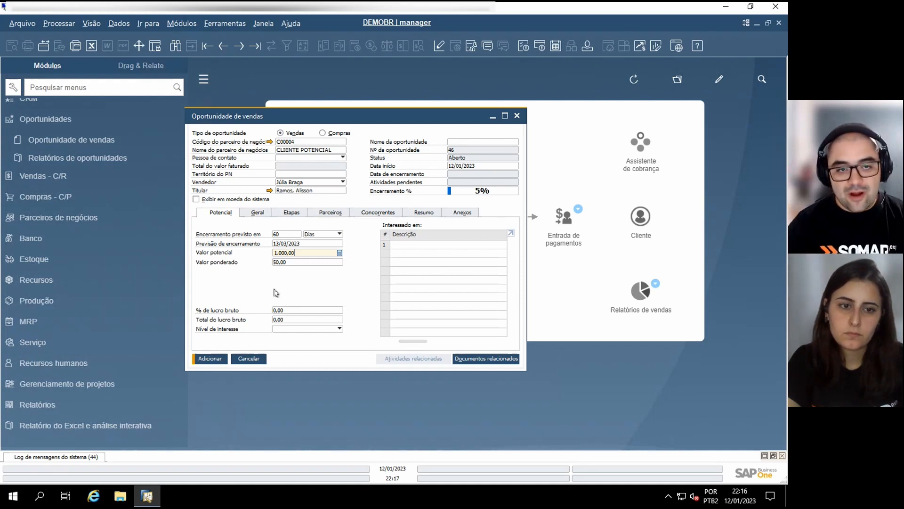
Step: Open the opportunity level definitions from the Etapa choices of the first stage row
click(292, 215)
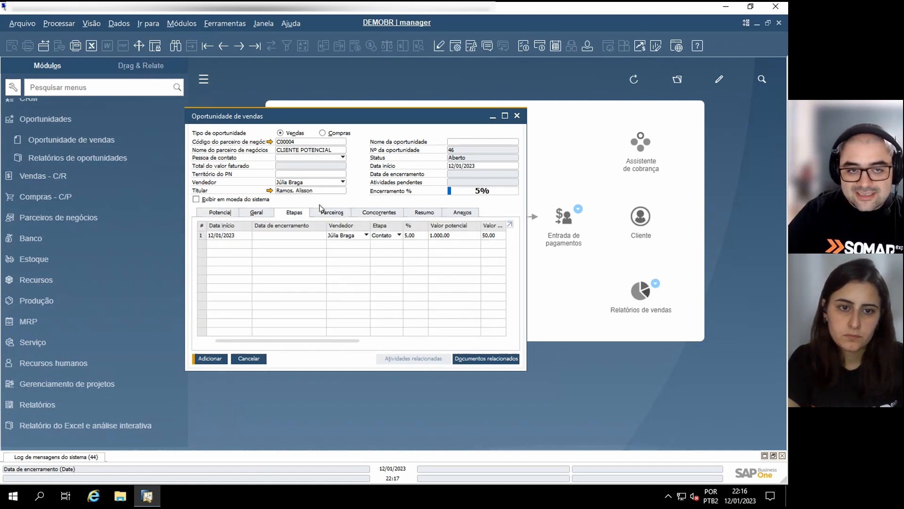
click(387, 236)
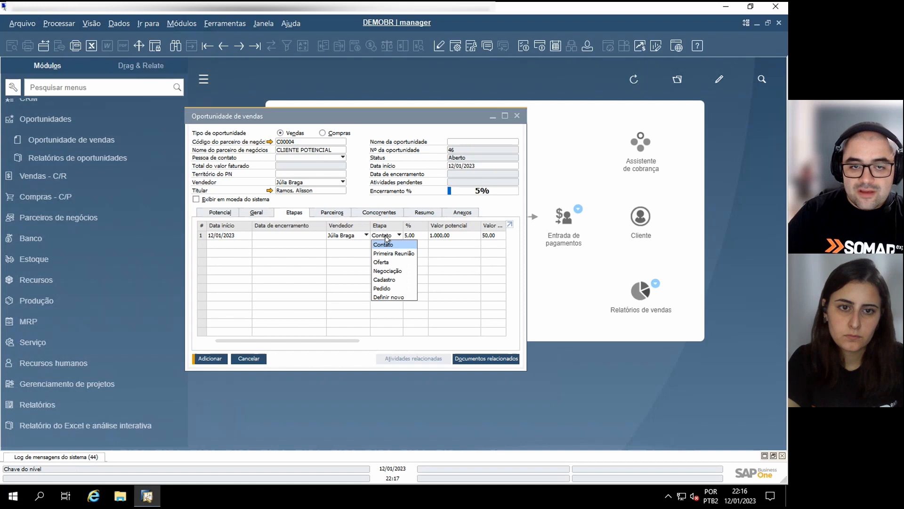
click(389, 296)
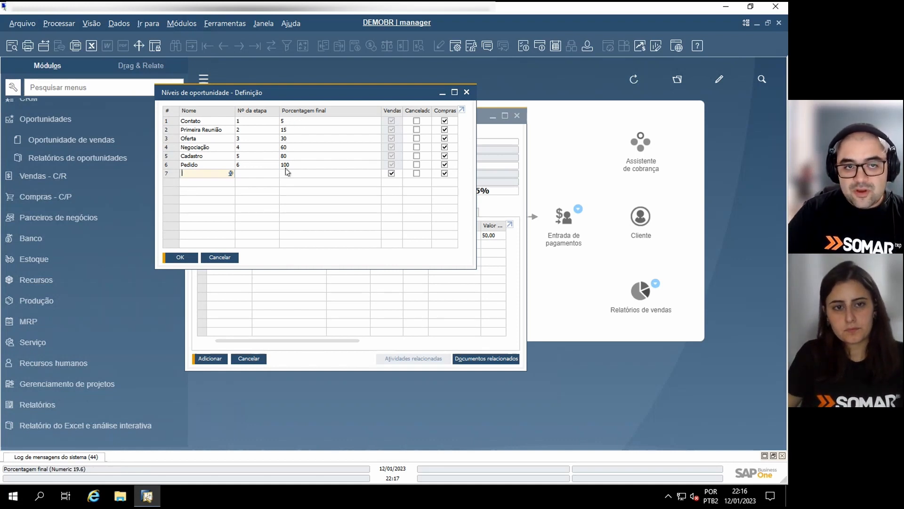
Step: Try final percentages of 1 for Contato, 5 for Primeira Reunião and 20 for Oferta, and discard the edits
click(299, 122)
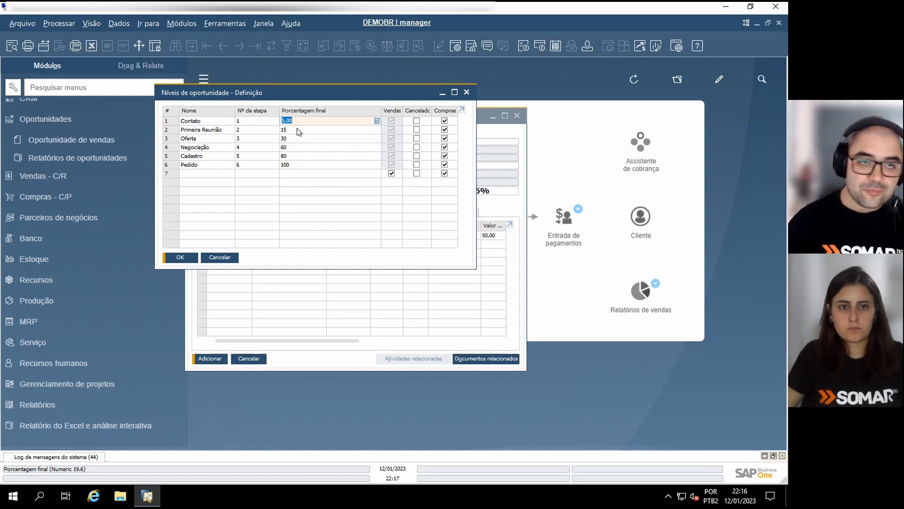
text(1)
click(299, 129)
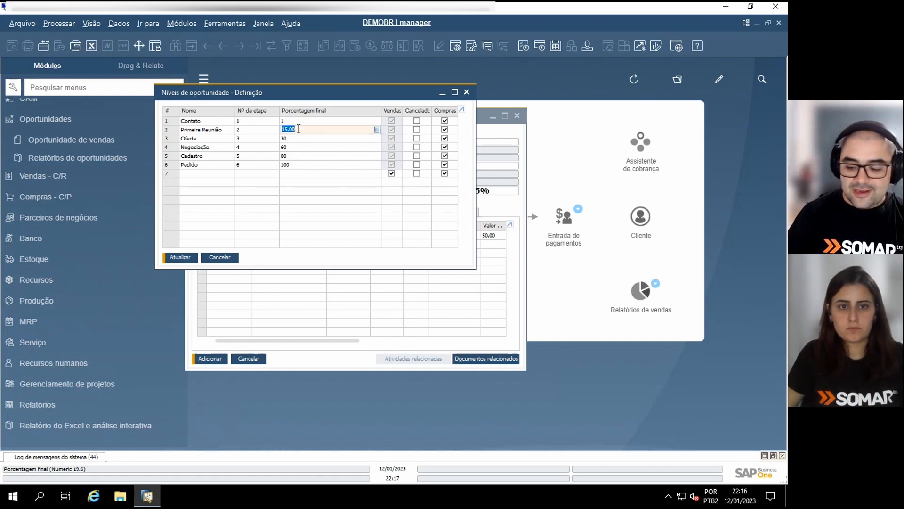
text(5)
key(Down)
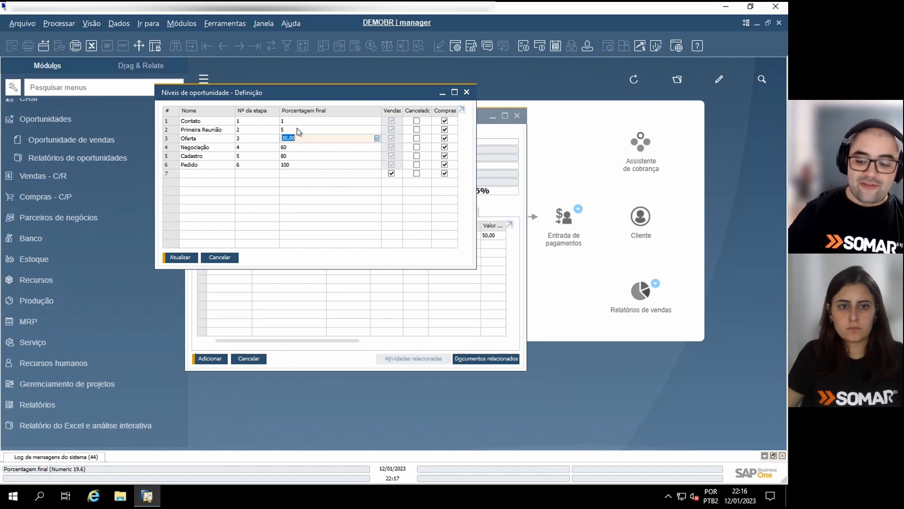
text(20)
key(Down)
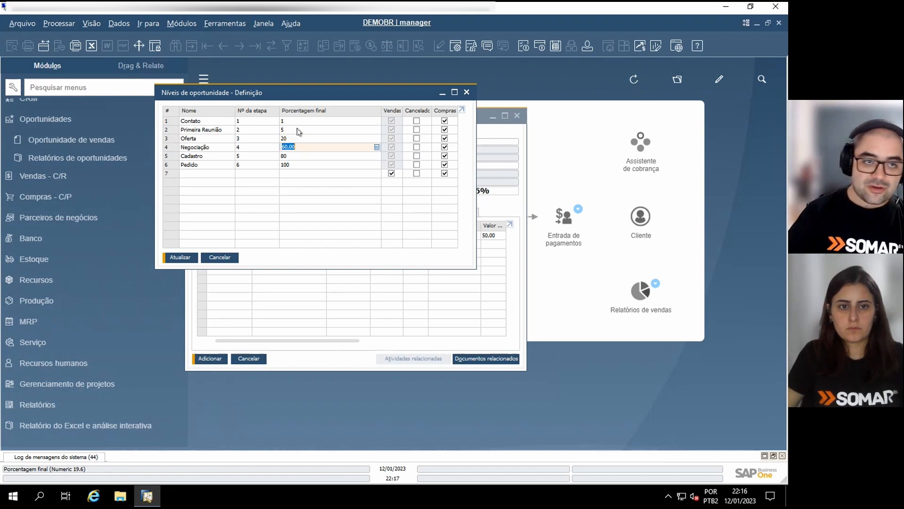
click(231, 259)
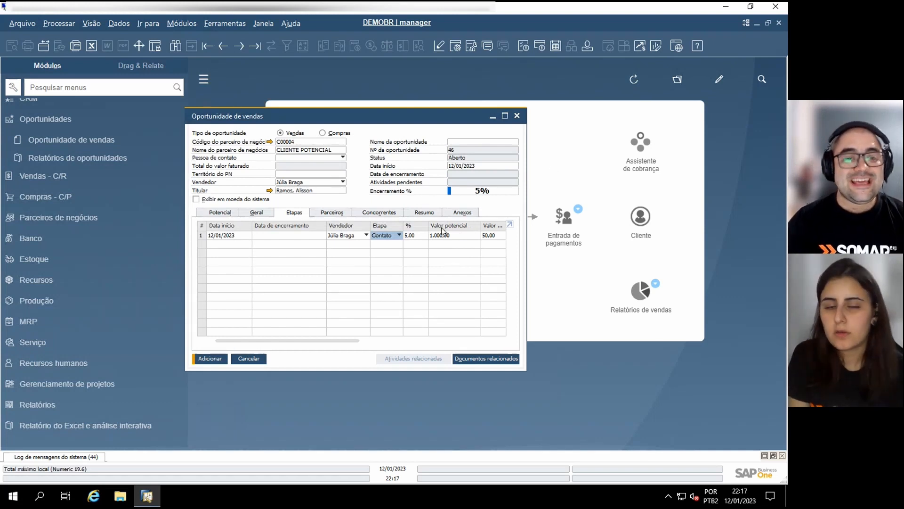
Step: Examine the gross profit percentage field and the Nível de interesse definitions, closing the definitions without changes
click(221, 214)
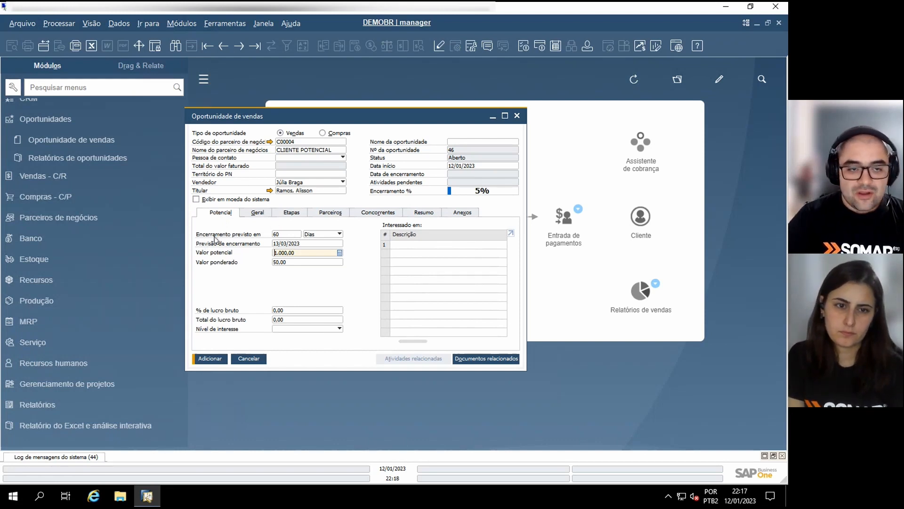
click(287, 311)
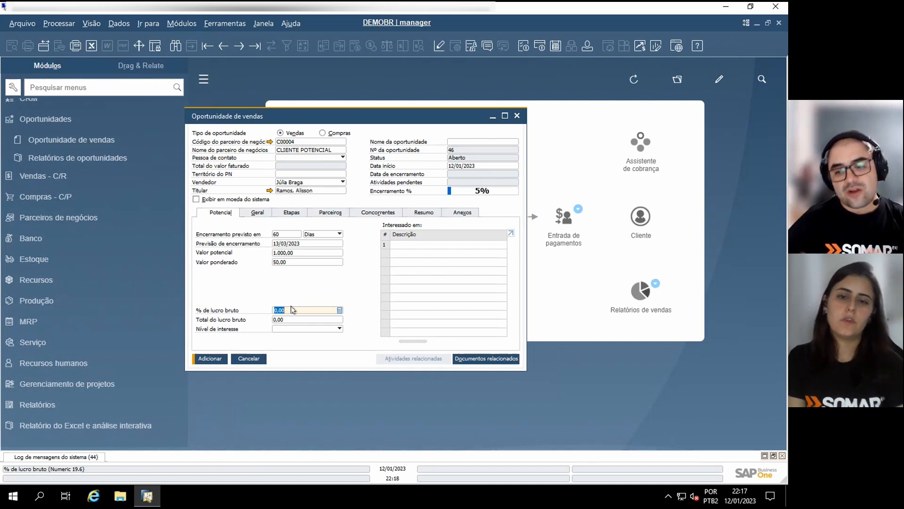
click(321, 329)
click(289, 346)
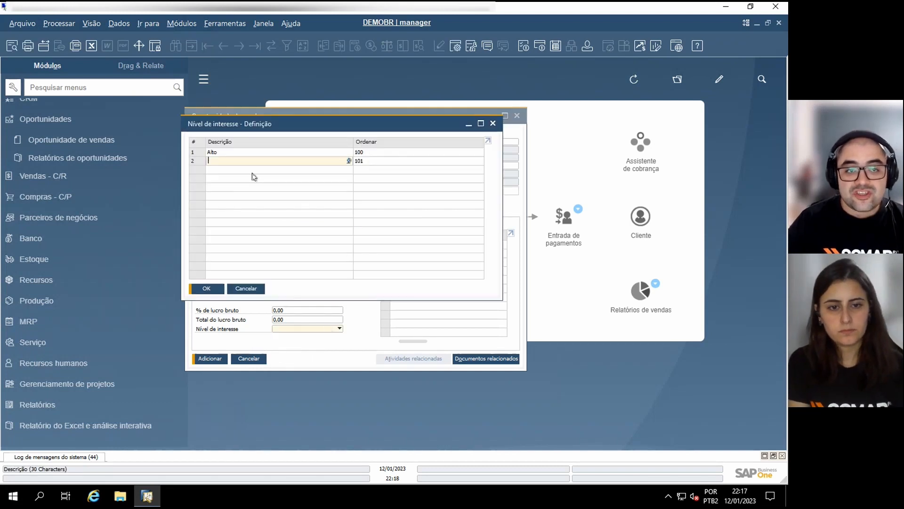
click(248, 289)
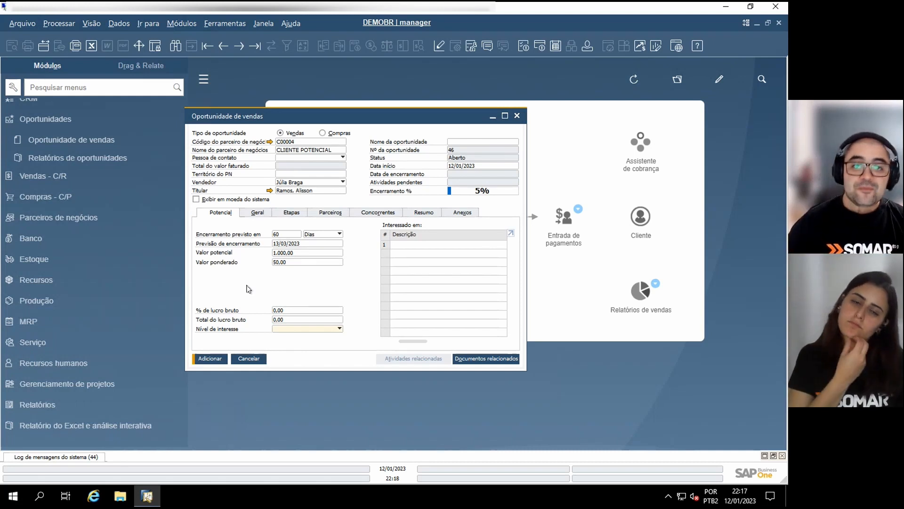
Step: Check the choices of the first Interessado em row without picking one, and widen and reposition the opportunity window
click(417, 245)
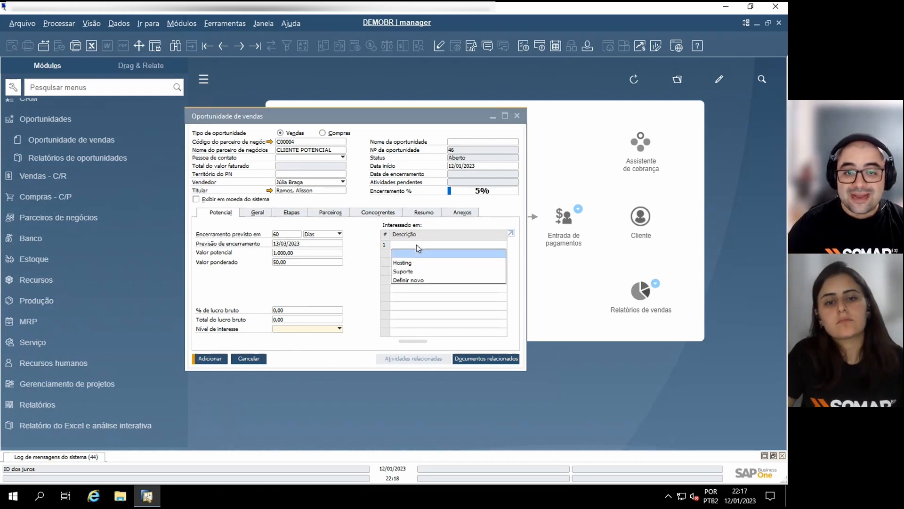
click(412, 252)
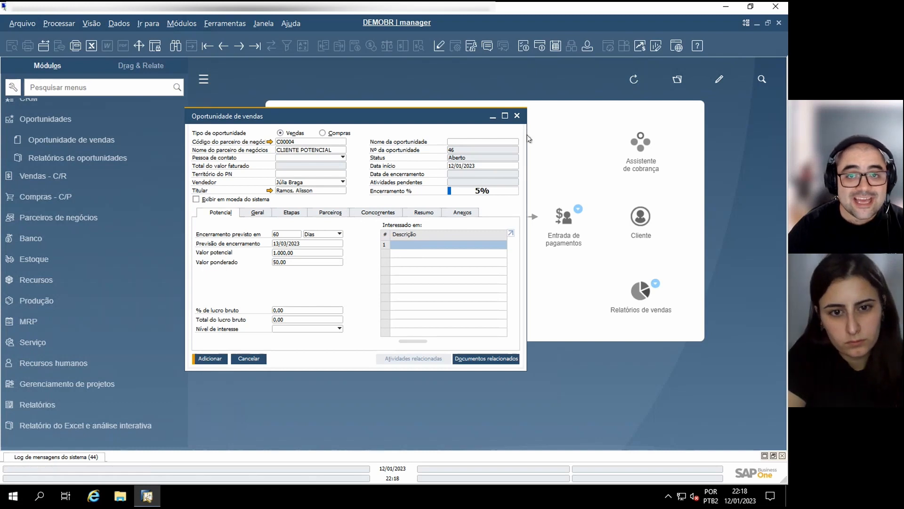
drag(527, 135, 692, 136)
drag(449, 121, 399, 151)
Step: Examine the first stage row's salesperson choices and remaining columns, and return to the potential data
click(255, 235)
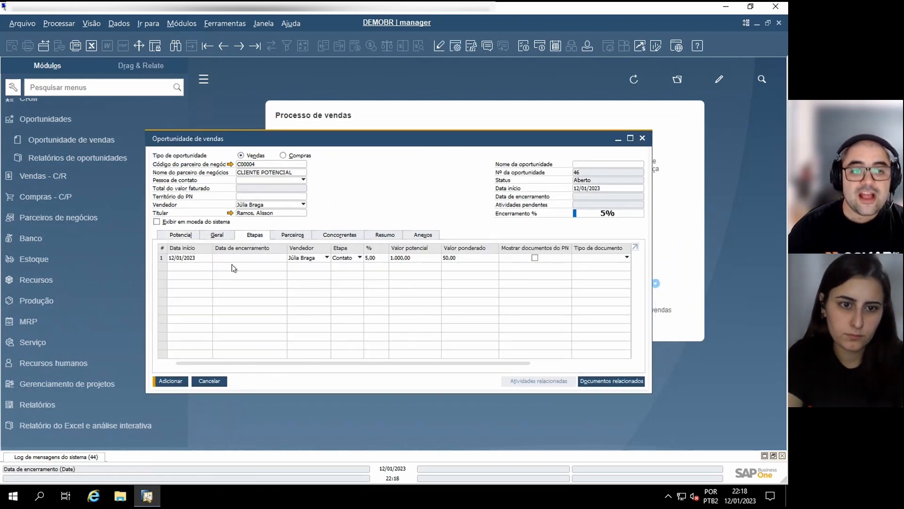
click(305, 258)
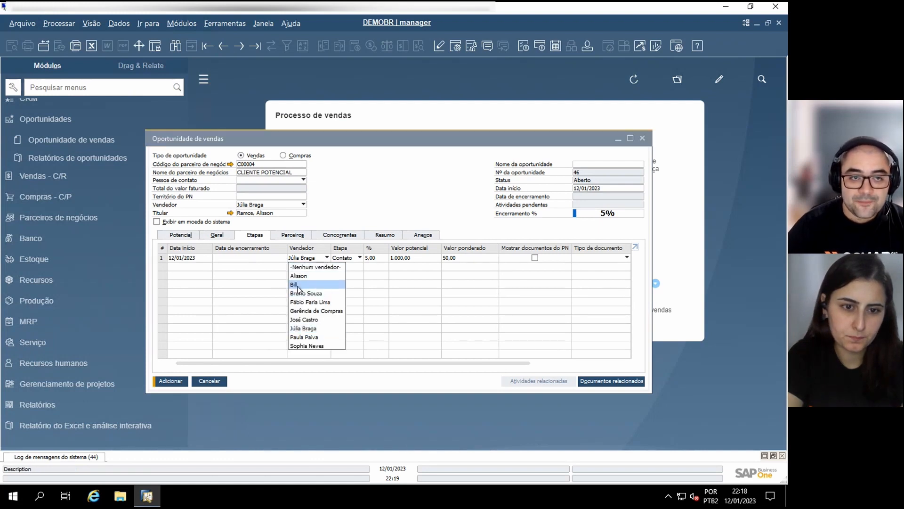
drag(428, 365, 566, 367)
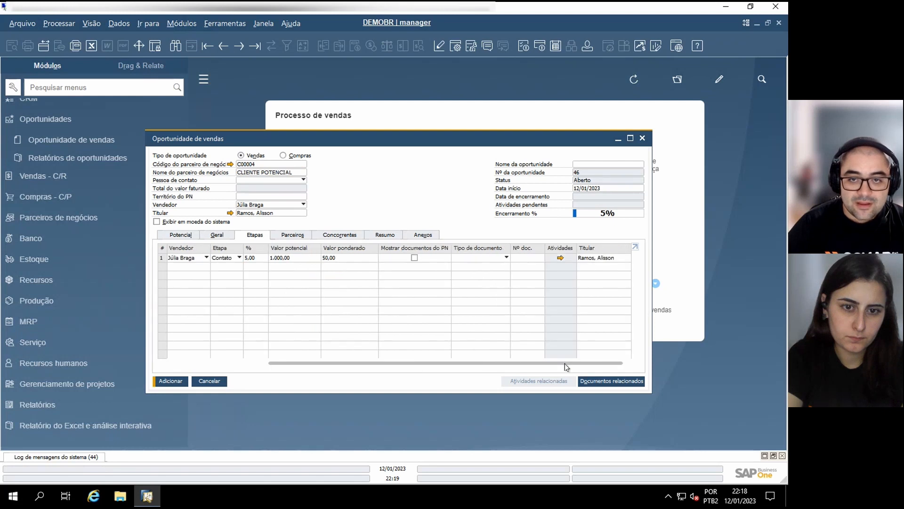
drag(451, 367, 304, 372)
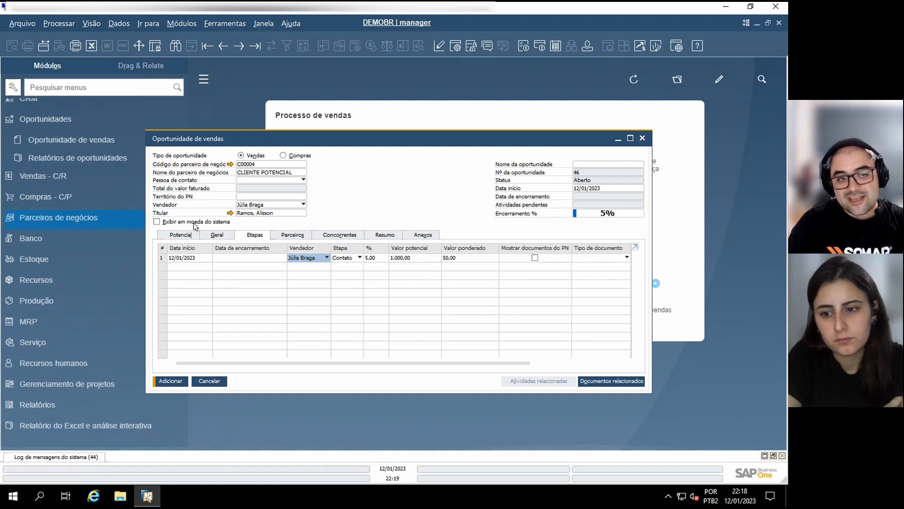
click(184, 235)
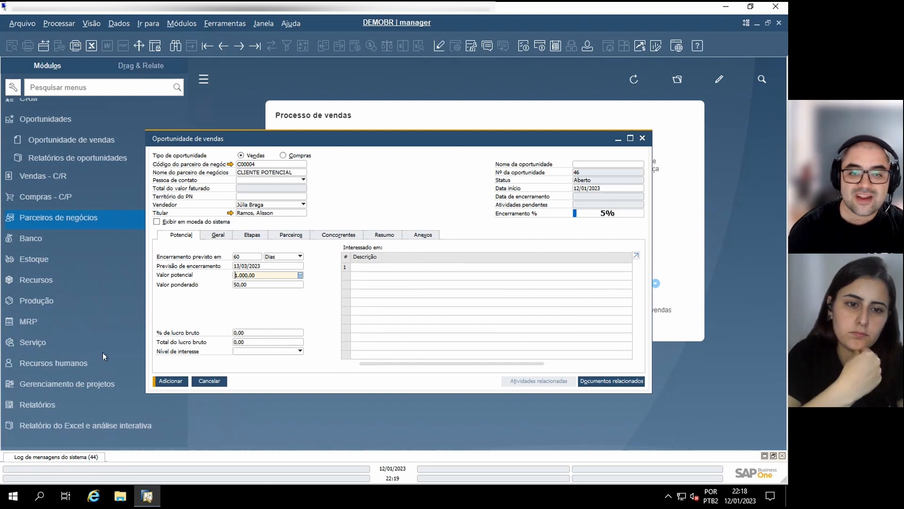
Step: Examine the opportunity's general data and the Fonte de informação choices without selecting one
click(220, 235)
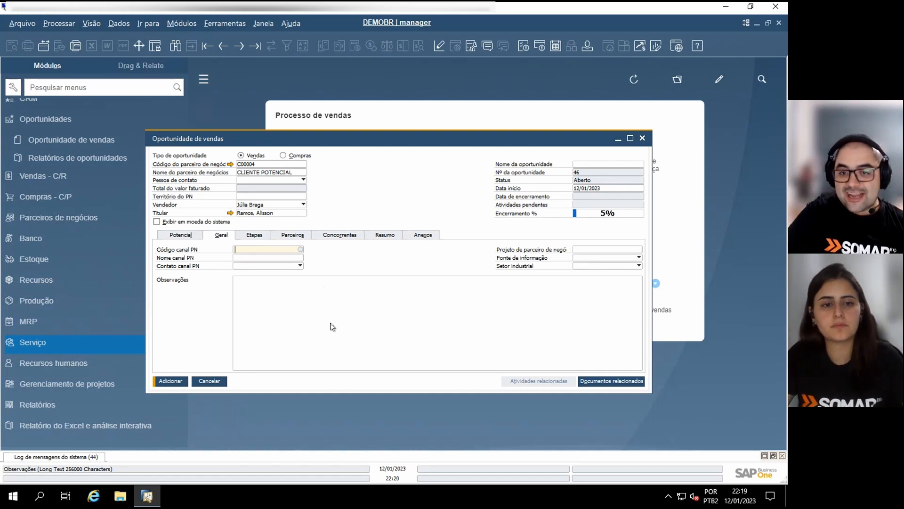
click(601, 258)
click(600, 259)
click(601, 259)
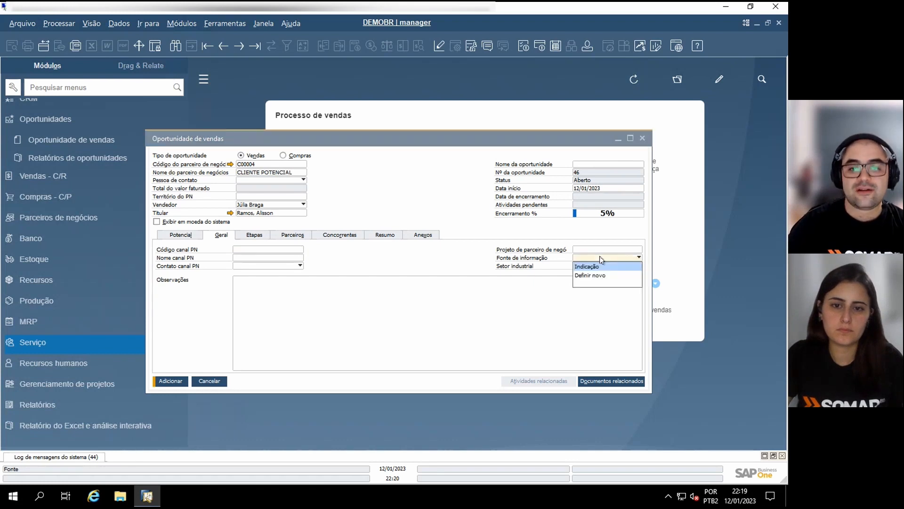
click(601, 259)
click(601, 259)
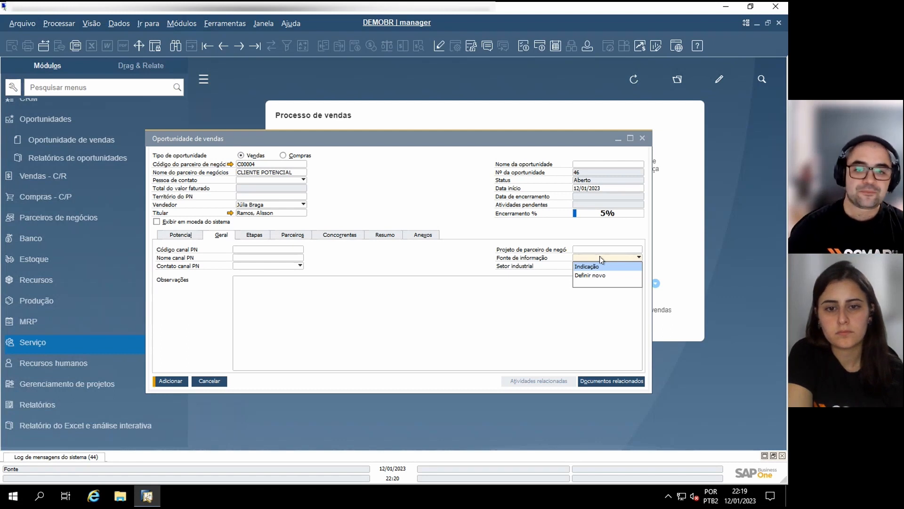
click(380, 282)
Step: Examine the partner definitions, closing them without changes, and review the opportunity's competitor and summary data
click(257, 236)
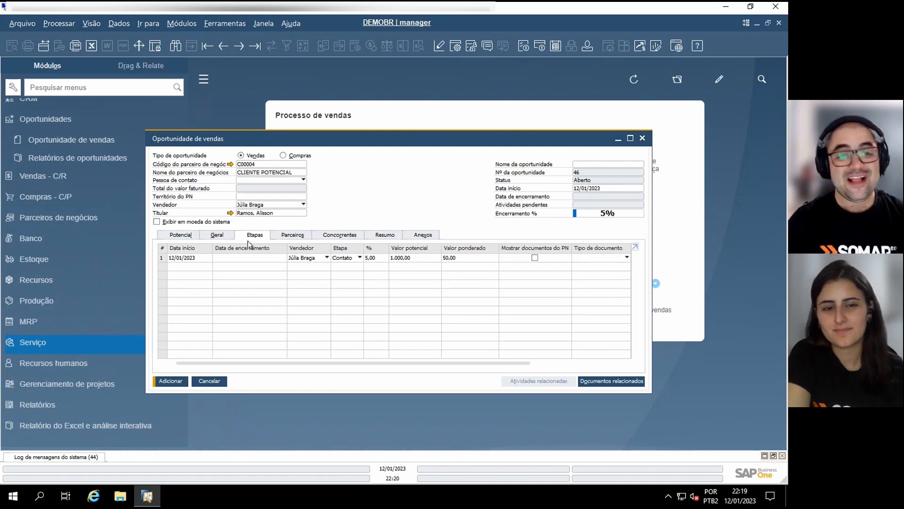
click(288, 236)
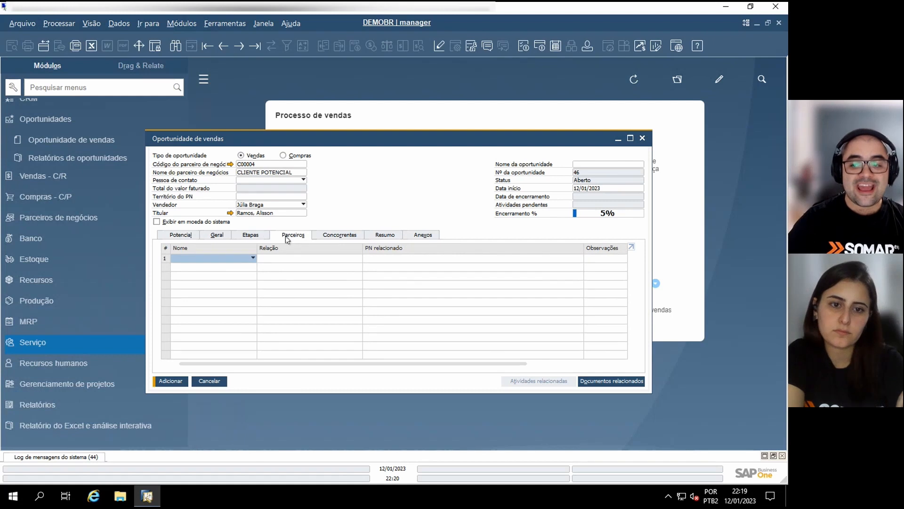
click(240, 259)
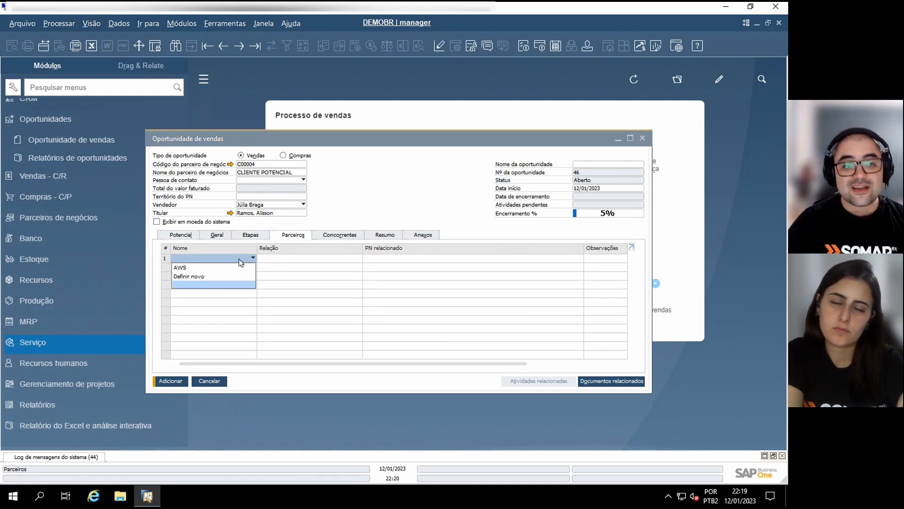
click(228, 276)
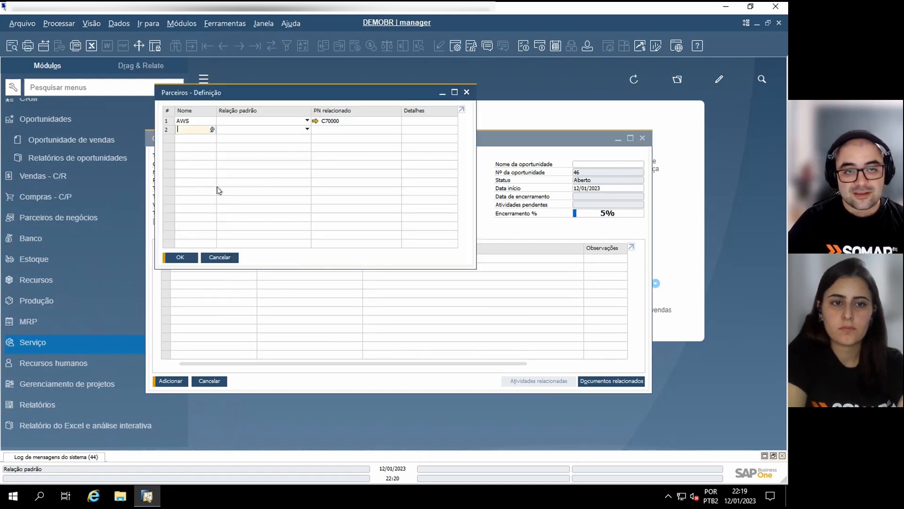
click(220, 257)
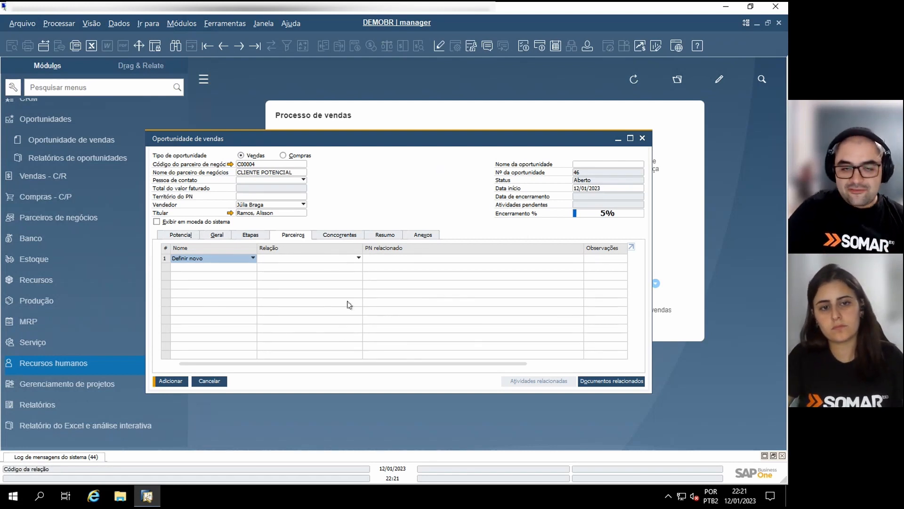
click(348, 235)
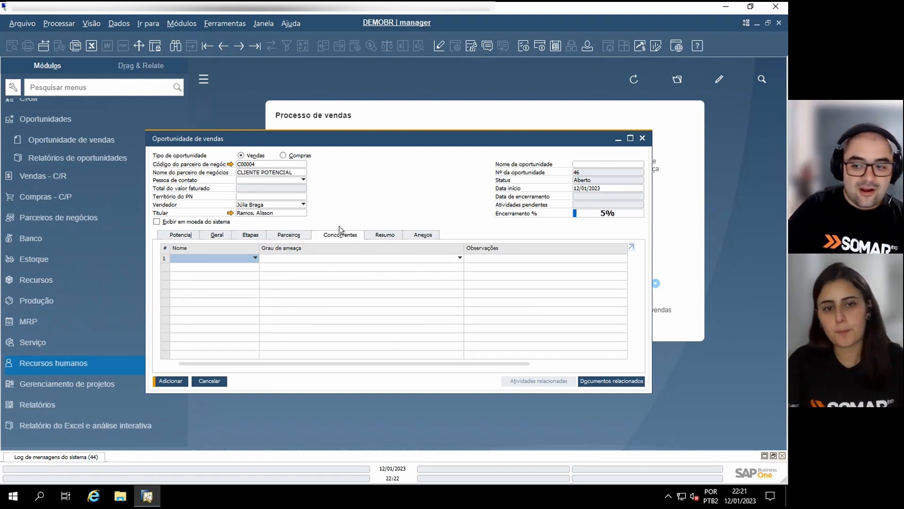
click(390, 238)
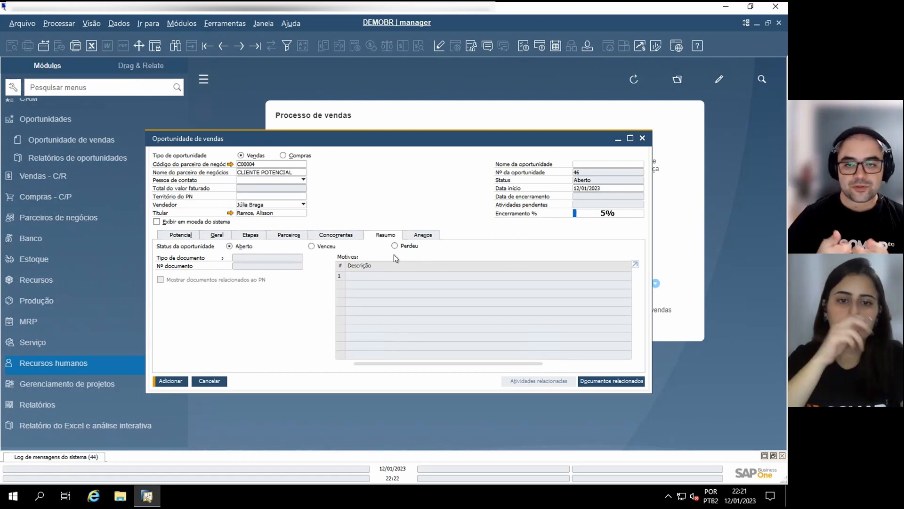
Step: Set the Nome da oportunidade to VIDEO
click(592, 164)
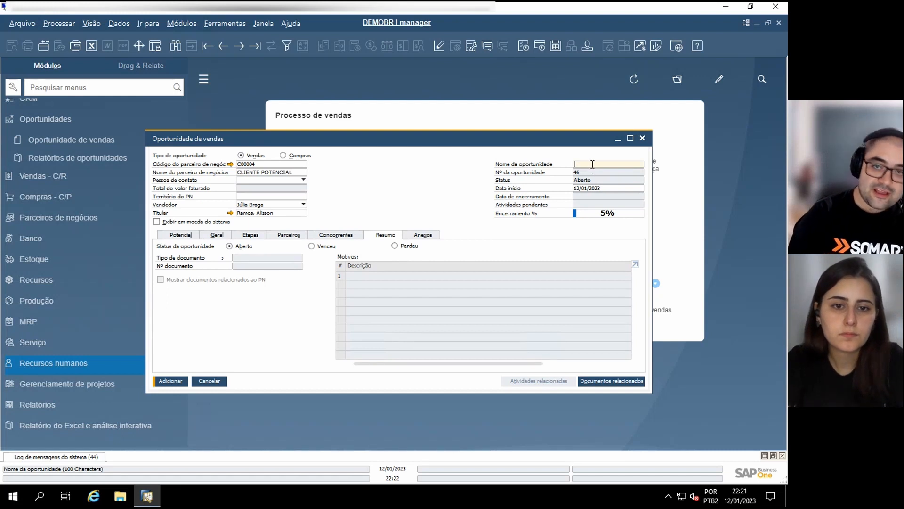
text(VIDEO)
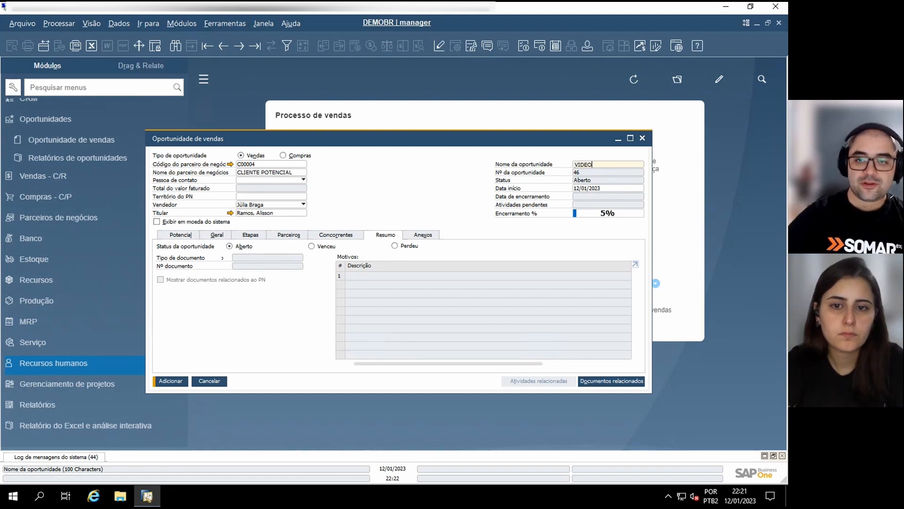
key(Tab)
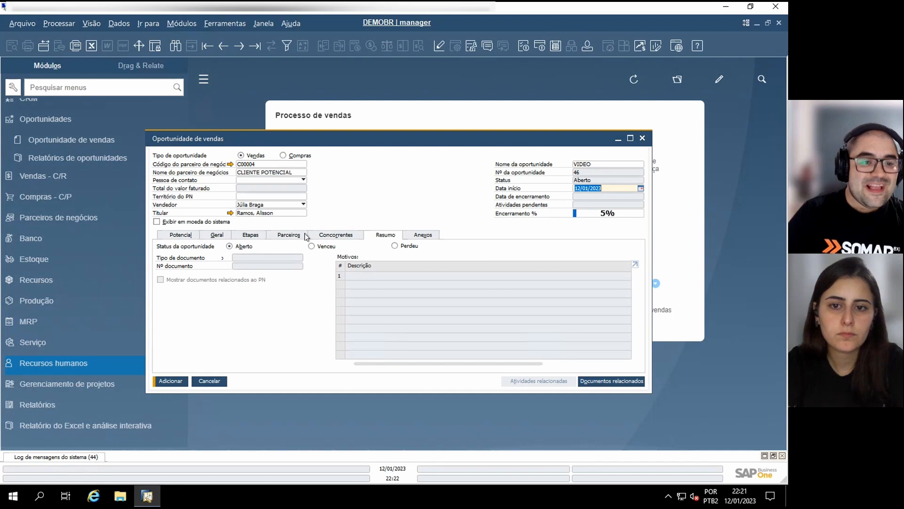
Step: Examine the first stage row's start date and Tipo de documento choices, leaving the document type empty
click(249, 236)
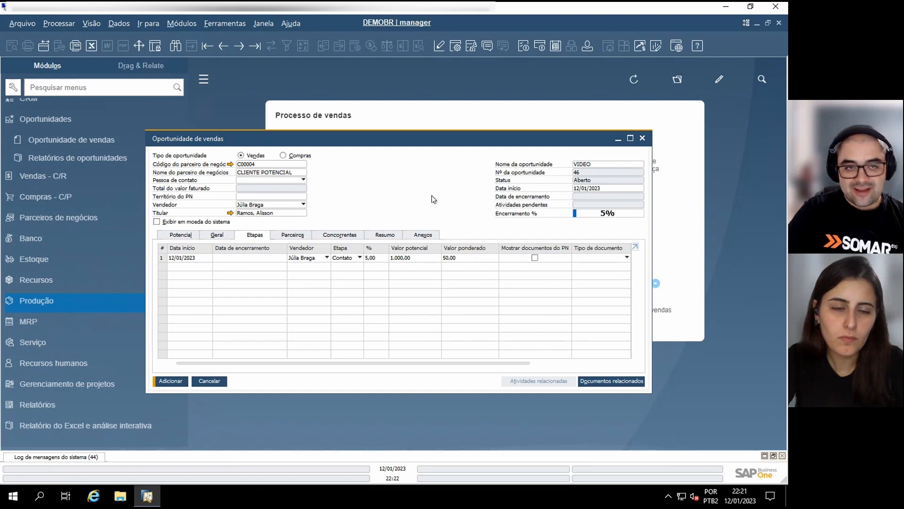
drag(341, 138, 390, 101)
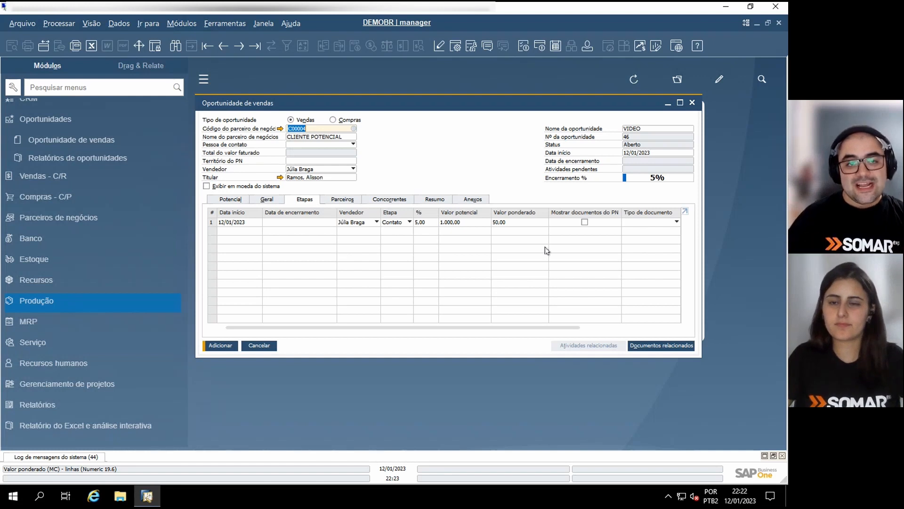
click(223, 223)
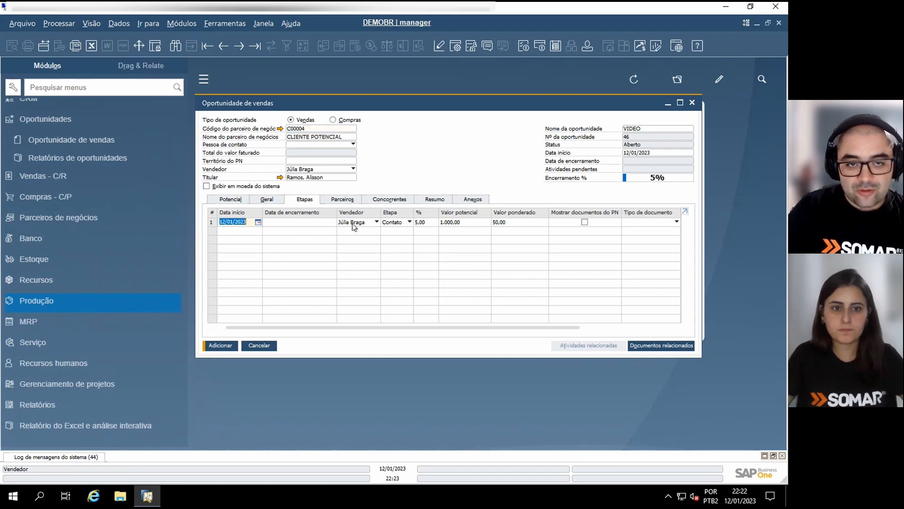
drag(412, 327, 513, 335)
click(540, 222)
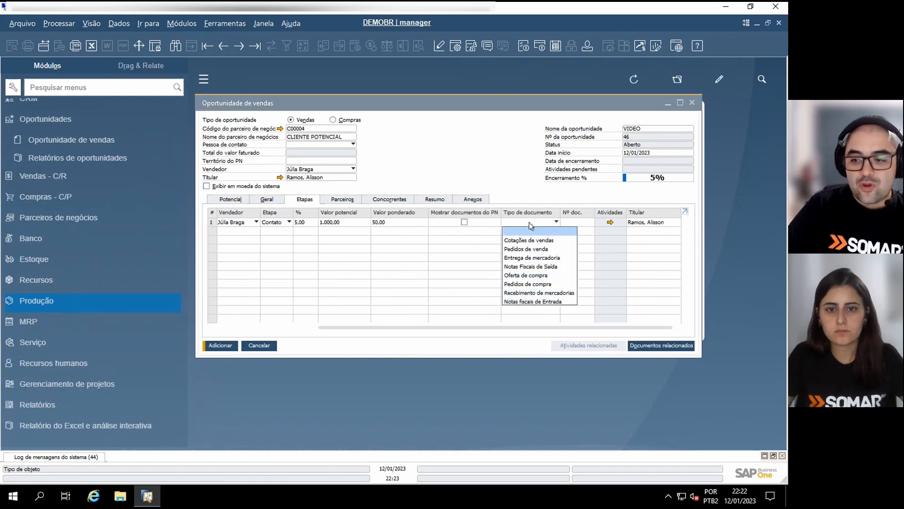
click(377, 335)
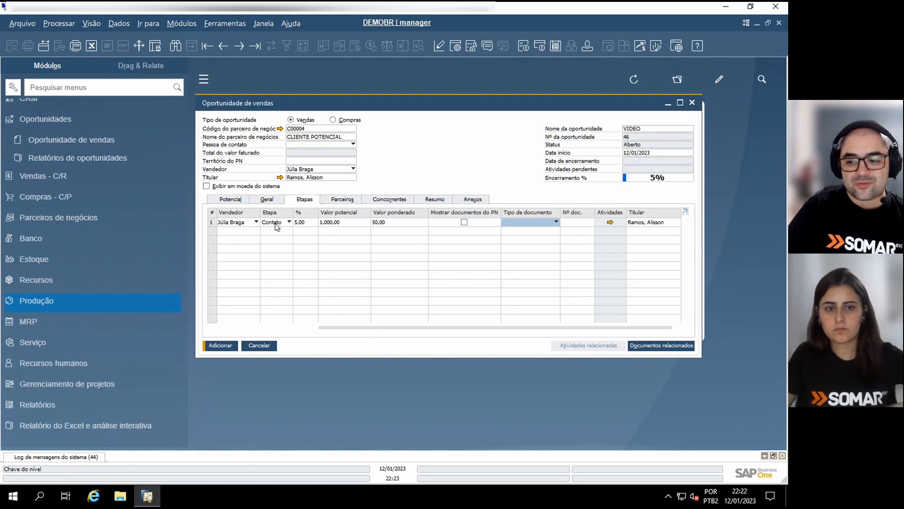
Step: Open a new activity from the first stage row and check its Atividade, Observações, Hora de início and Local da reunião fields
click(610, 222)
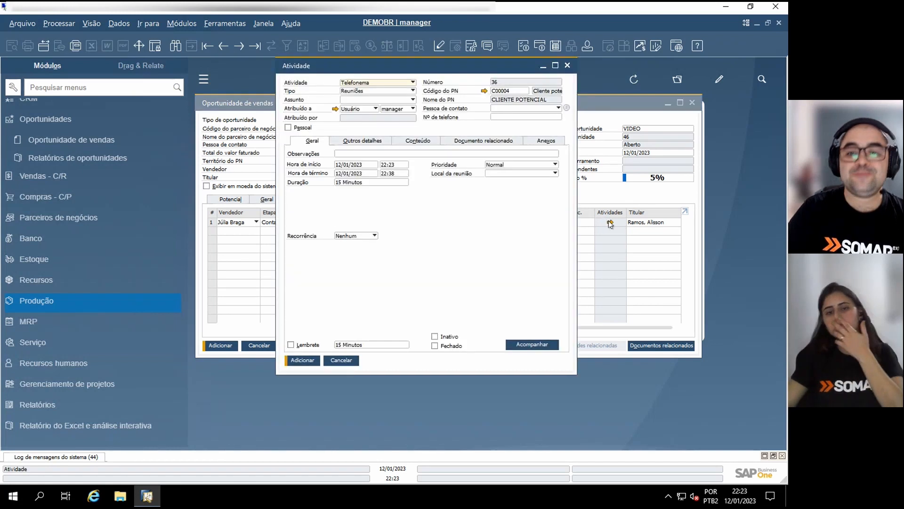
click(377, 84)
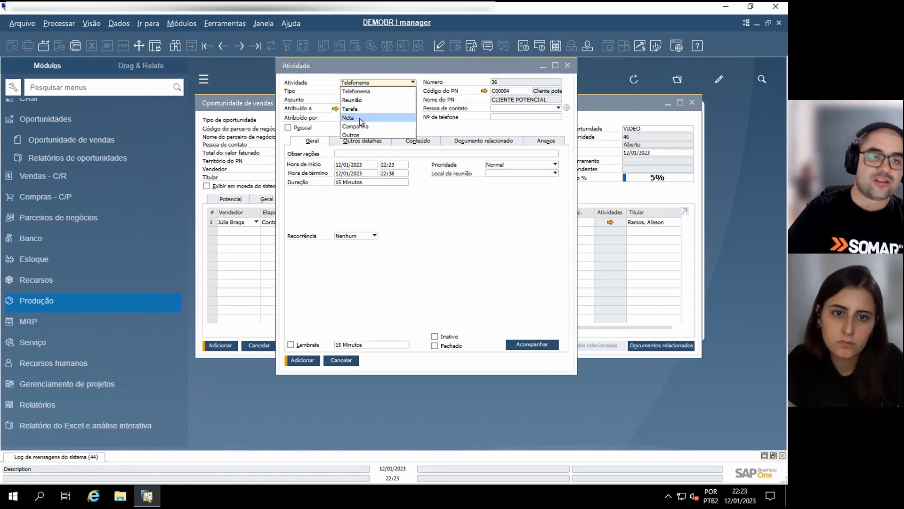
drag(386, 69, 402, 101)
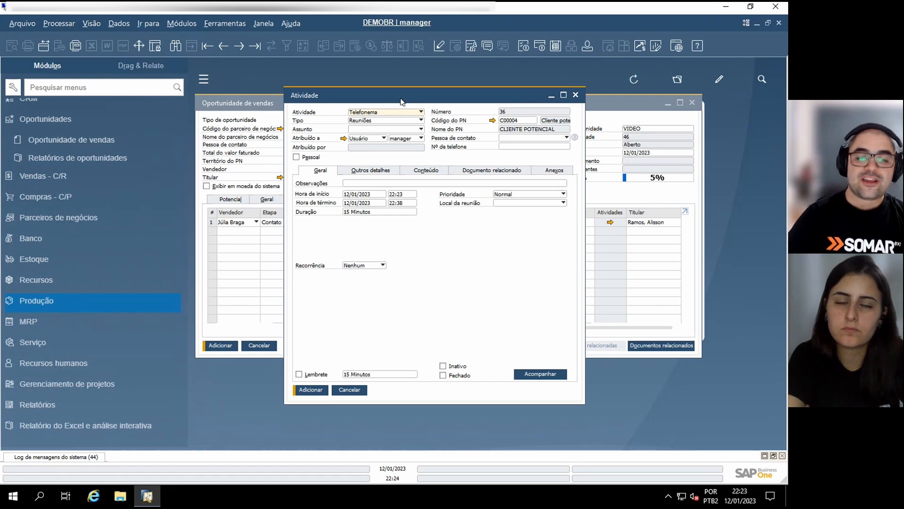
click(356, 184)
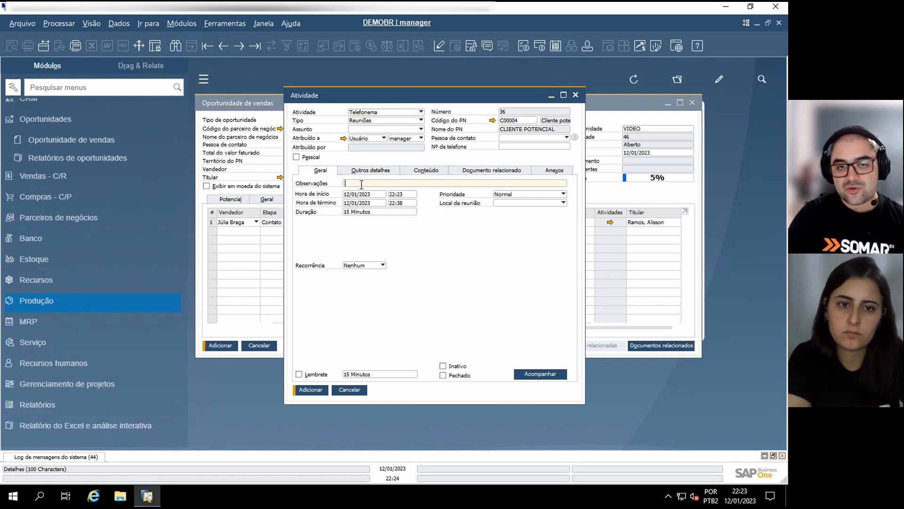
click(359, 195)
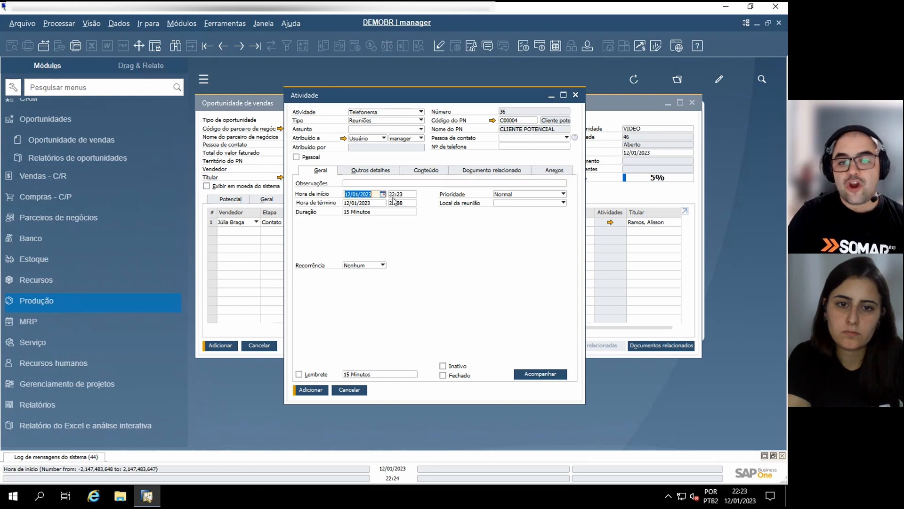
click(502, 203)
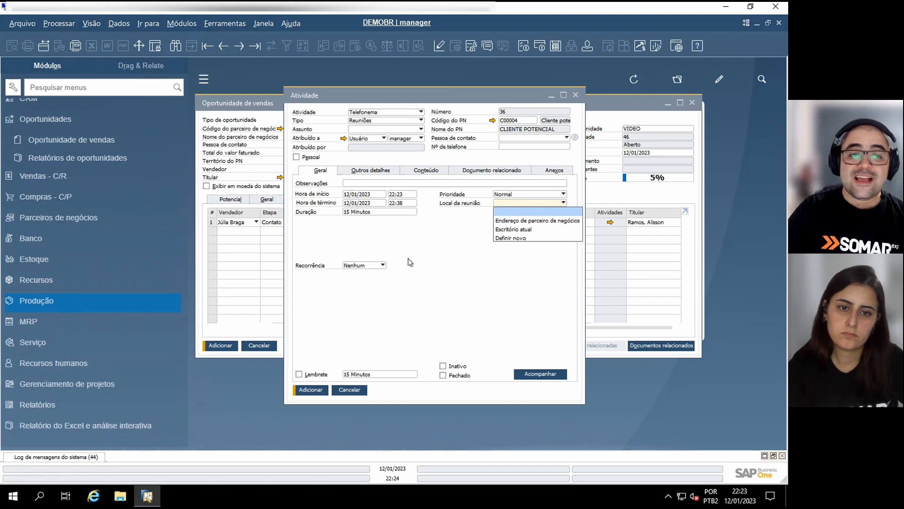
Step: Examine the activity's other details, content and attachments
click(372, 171)
click(373, 172)
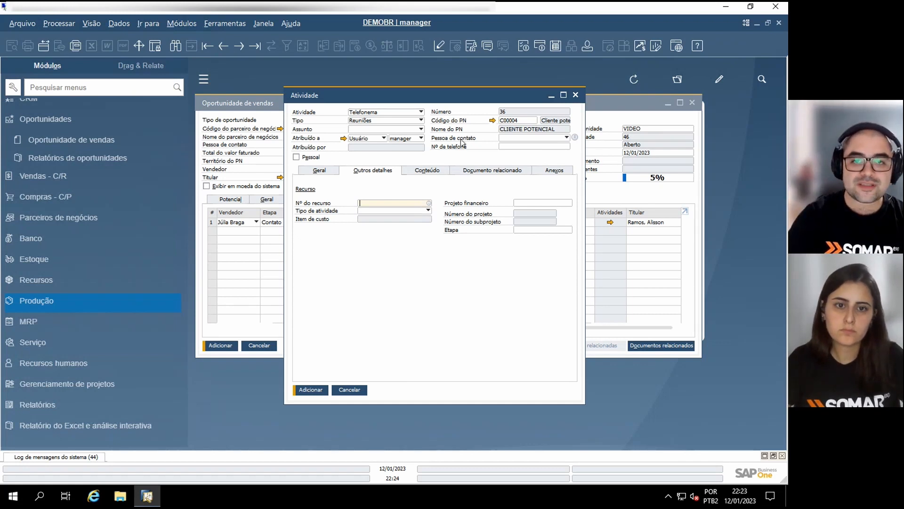
click(421, 174)
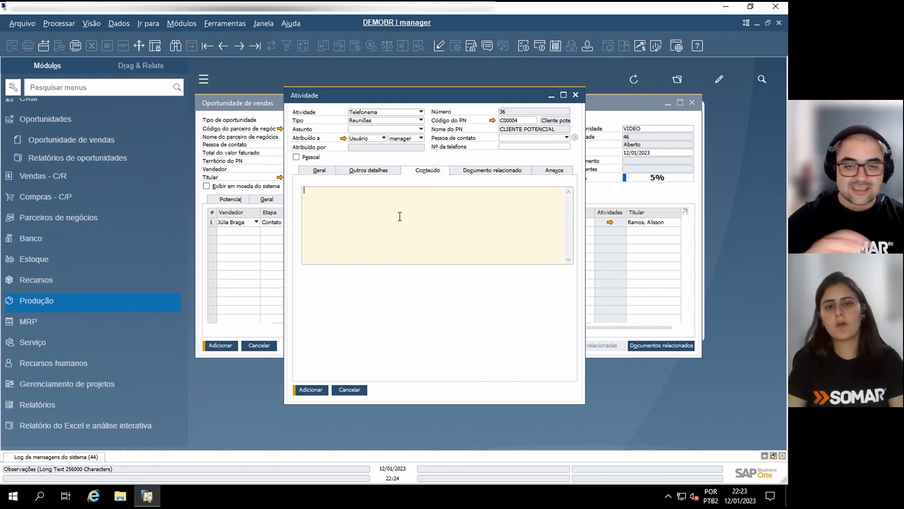
click(553, 174)
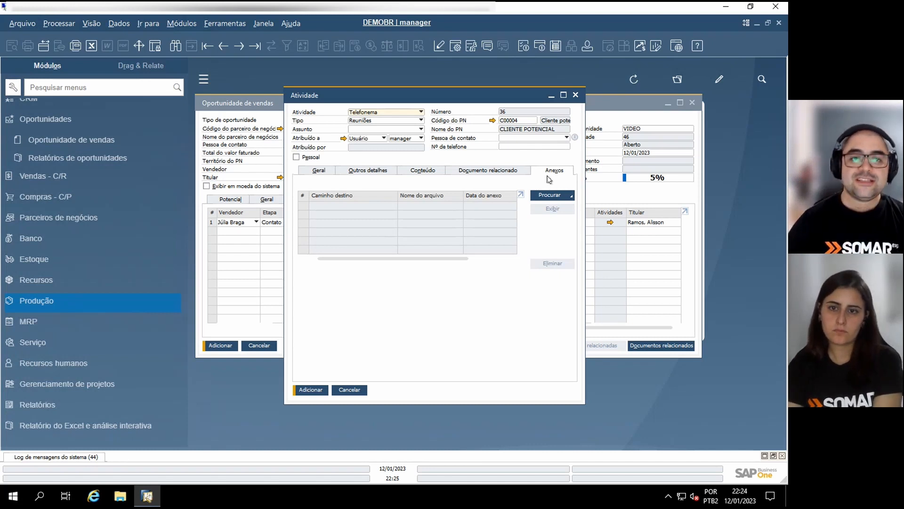
Step: Define a new activity type named Novo Contato and assign it to the activity
click(320, 170)
click(389, 124)
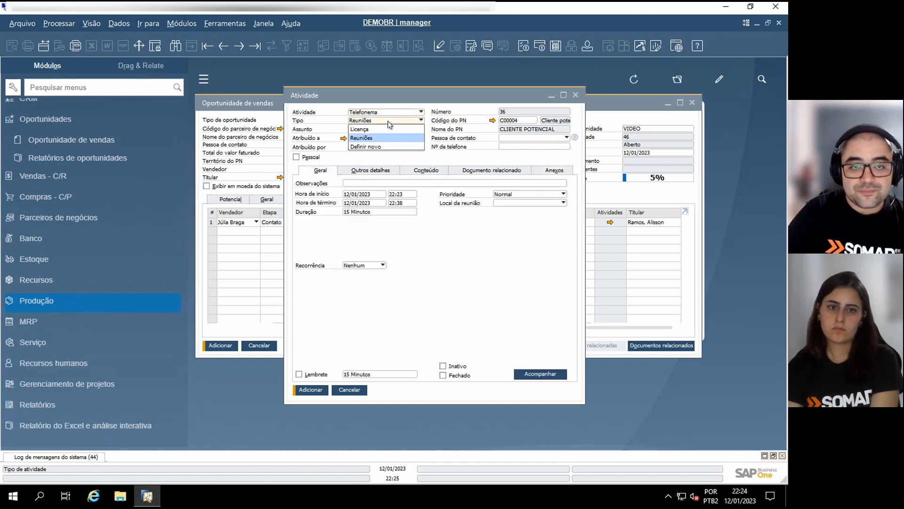
click(370, 146)
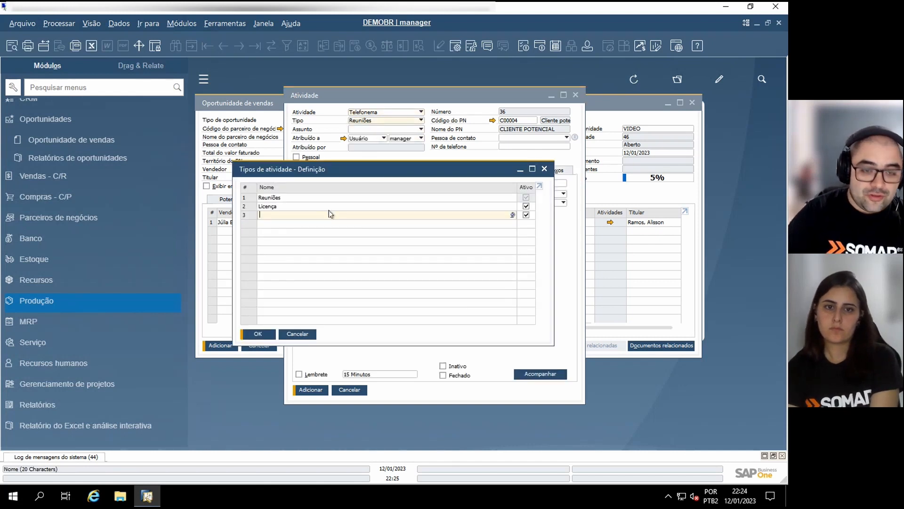
text(Novo Contato)
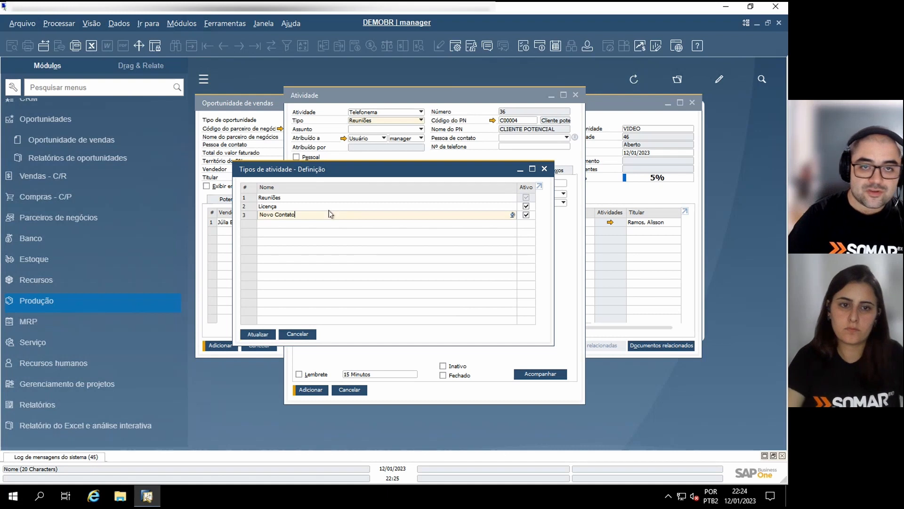
key(Return)
key(Return)
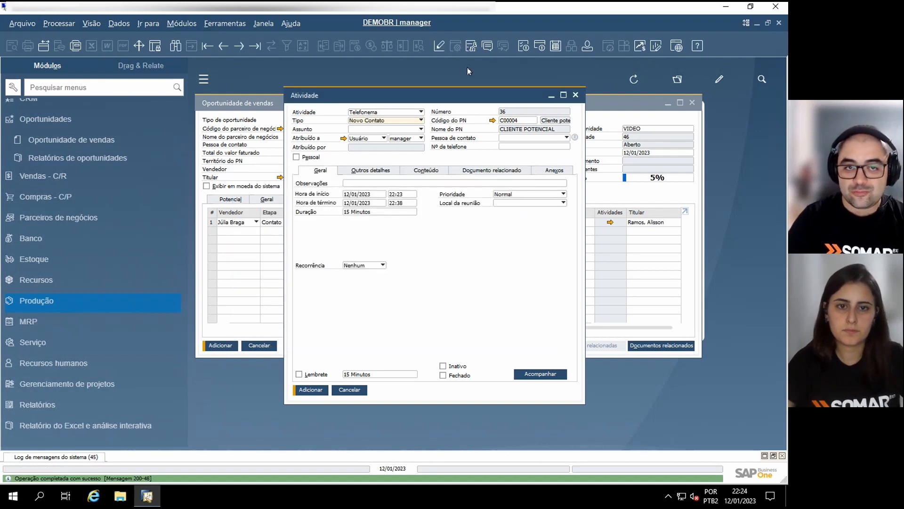
Step: Define a new activity subject named Novos Negócios and assign it to the activity
click(360, 129)
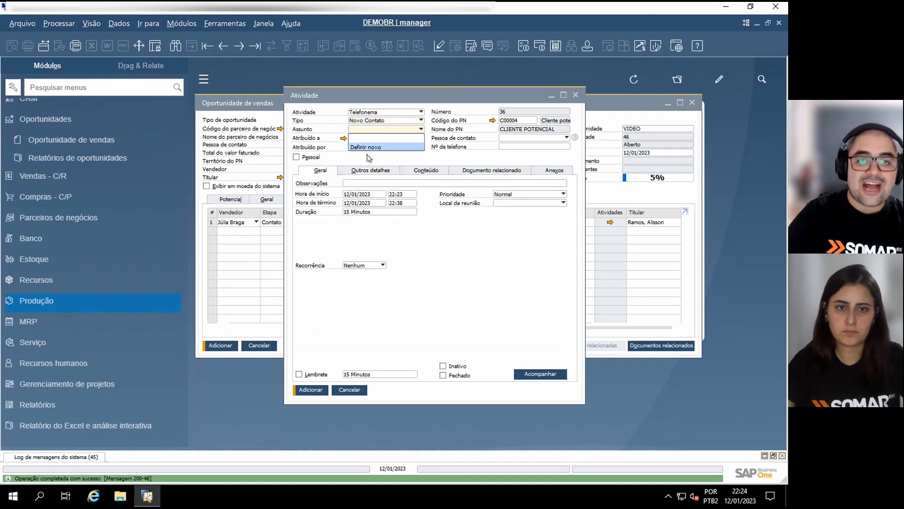
click(367, 147)
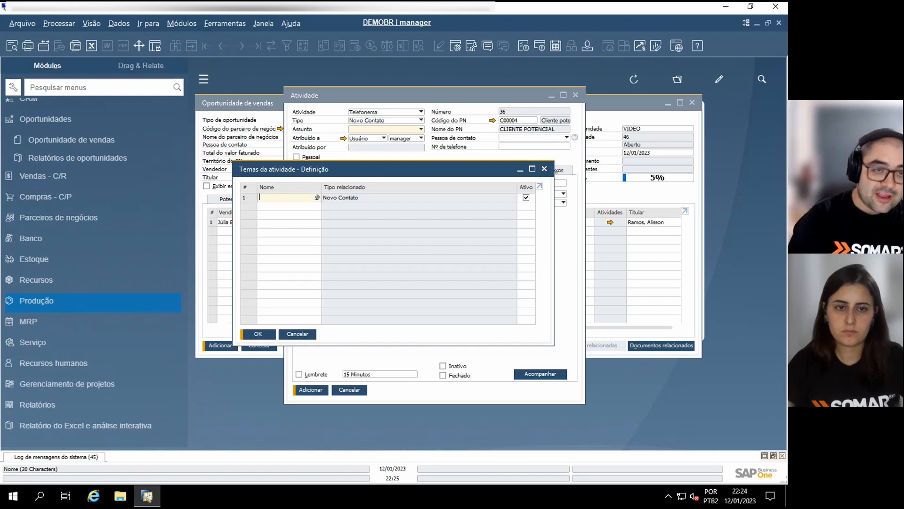
text(Novos Negócios)
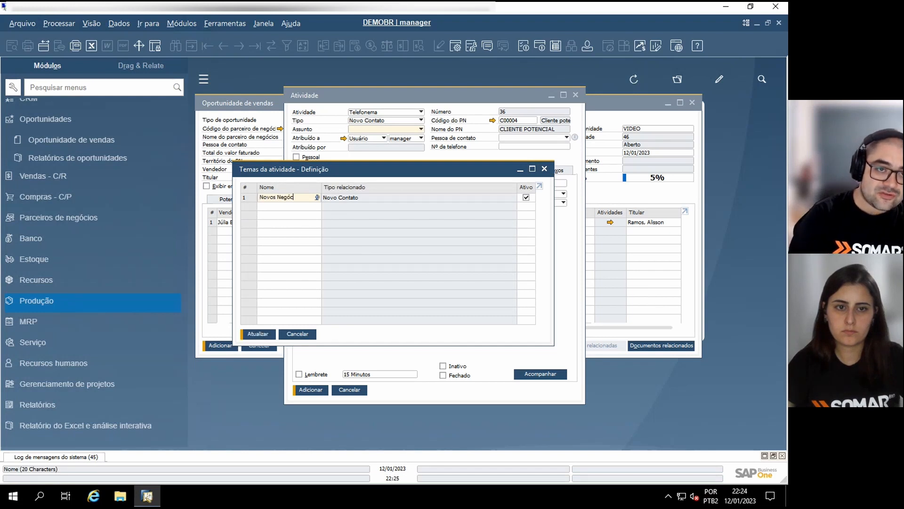
key(Return)
key(Return)
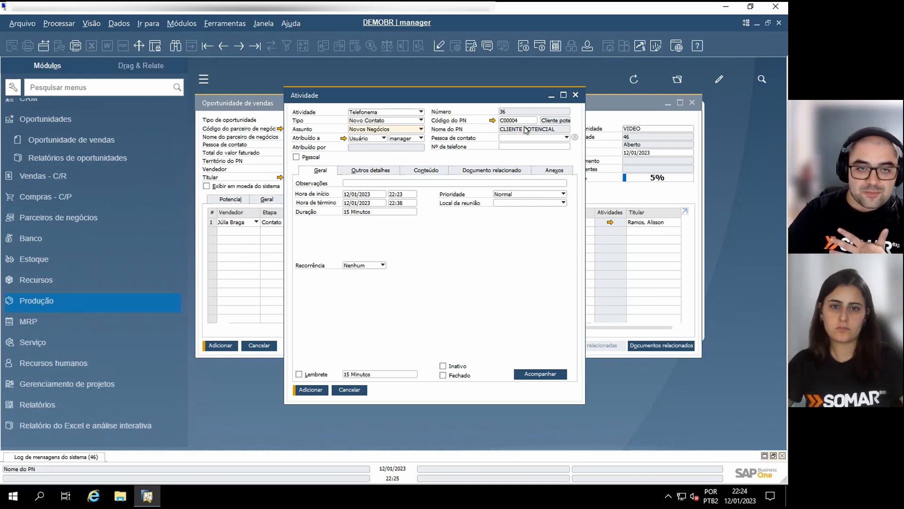
Step: Set the activity's Hora de início to 12/01/2023 at 16:00
click(356, 194)
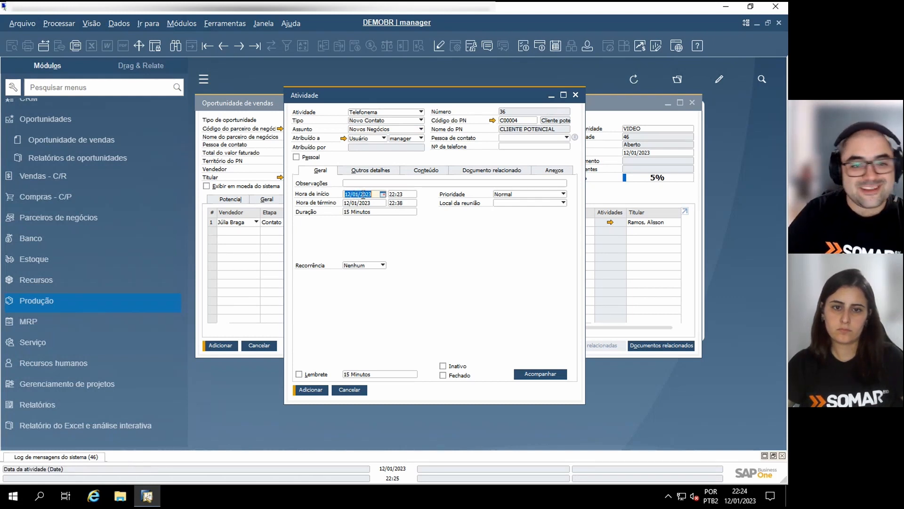
key(Tab)
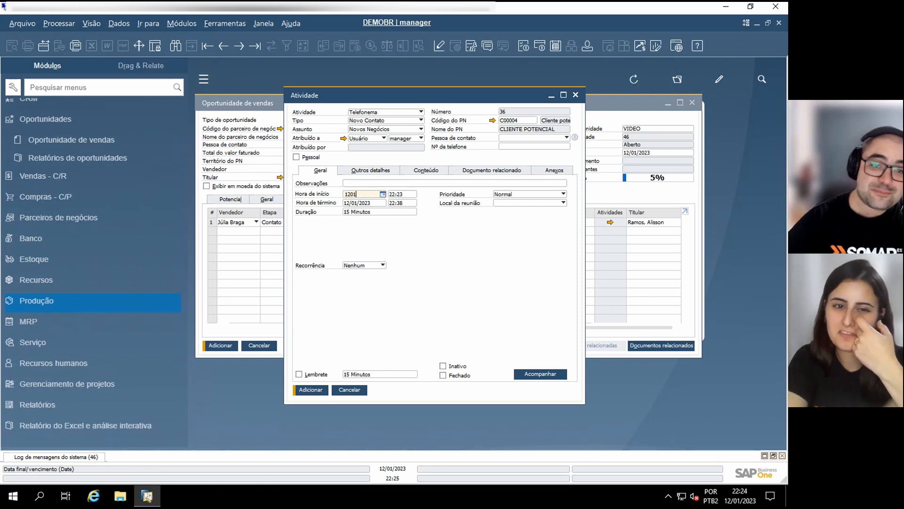
text(16)
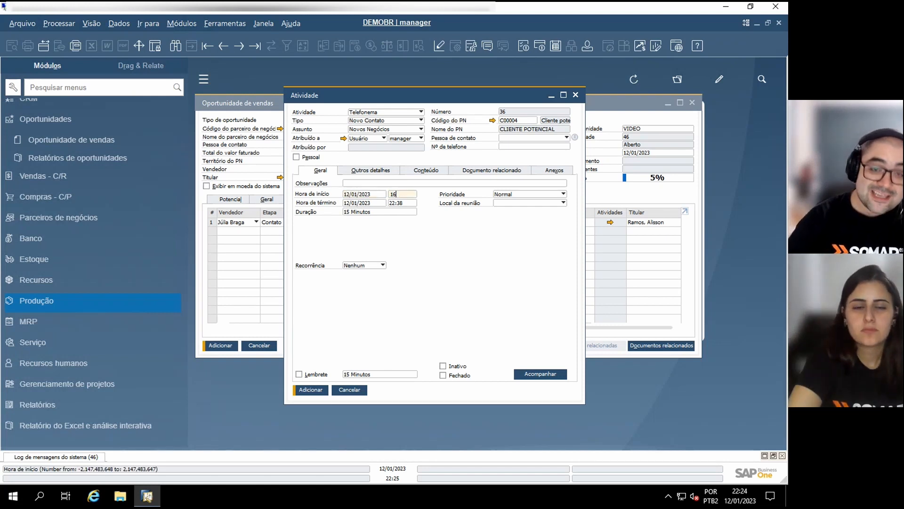
text(:00)
key(Tab)
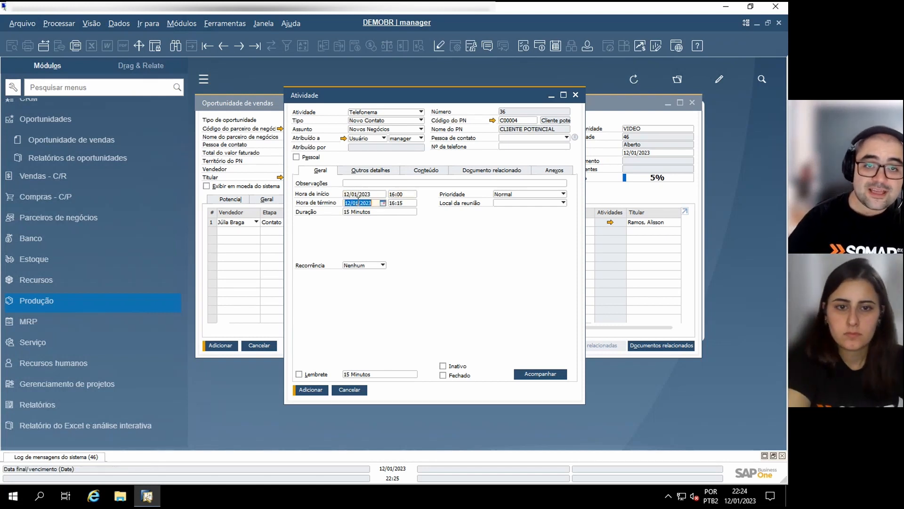
Step: Set the activity's Duração to 30 Minutos and its Local da reunião to Escritório atual
key(Tab)
key(Tab)
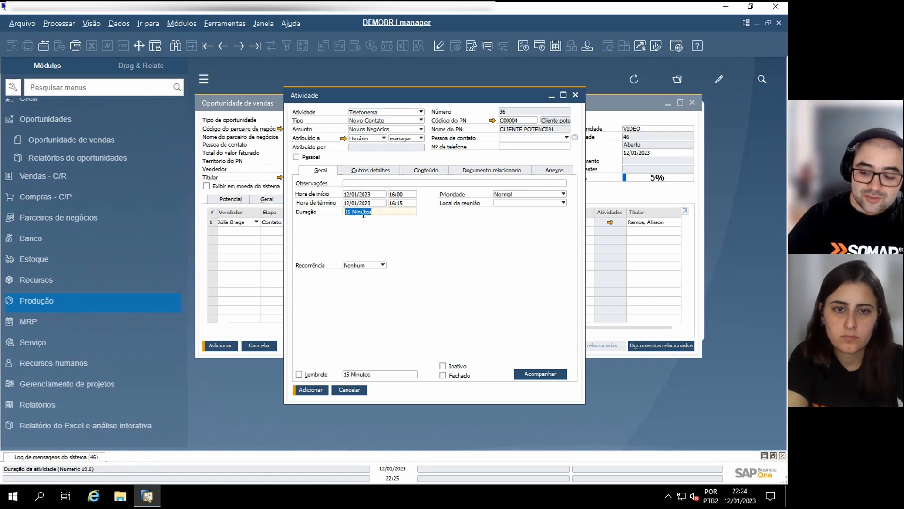
text(30 MINU)
key(Tab)
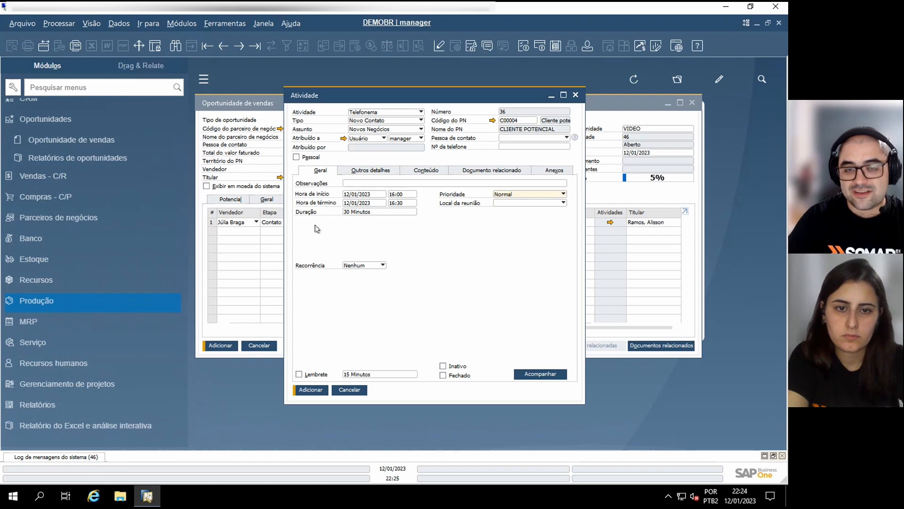
click(522, 203)
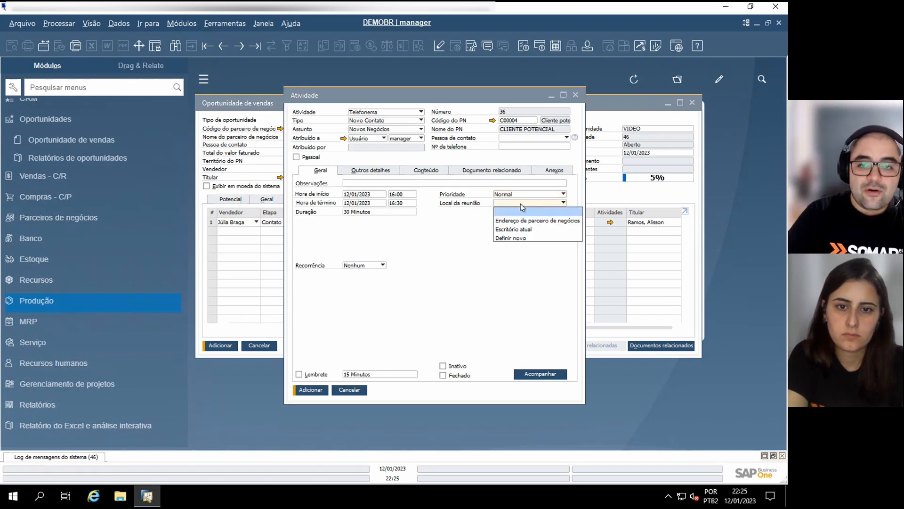
click(517, 229)
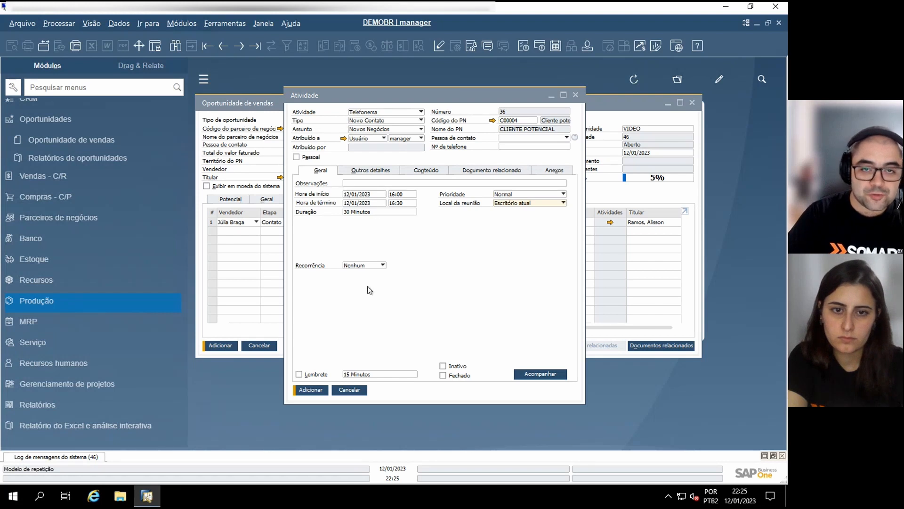
Step: Enter the content "Foi realizado o contato e iniciamos as trocas de e-mail com" plus the contact's name, and add the activity
click(427, 171)
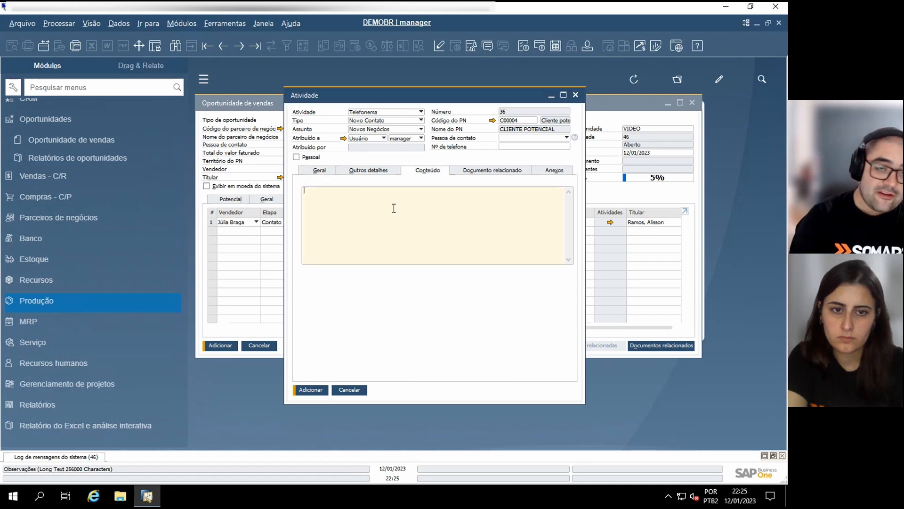
text(FOI)
key(BackSpace)
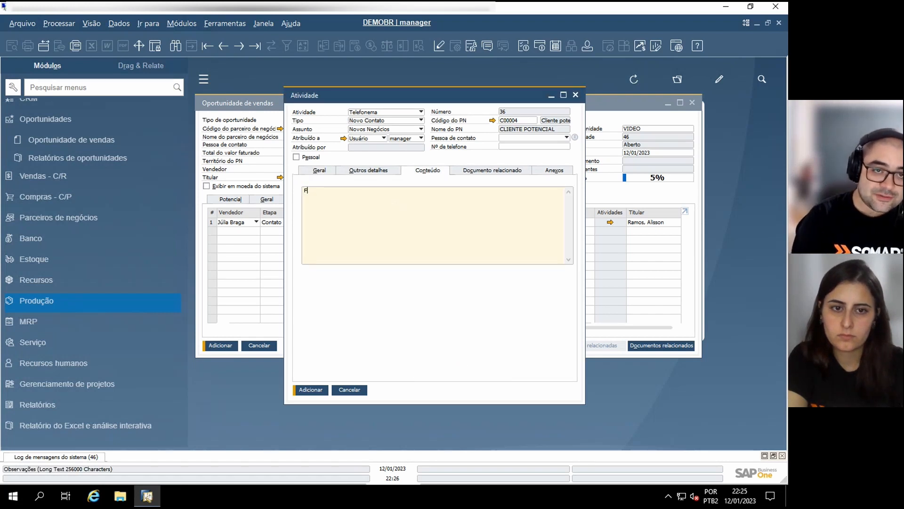
text(oi realizado o contato e)
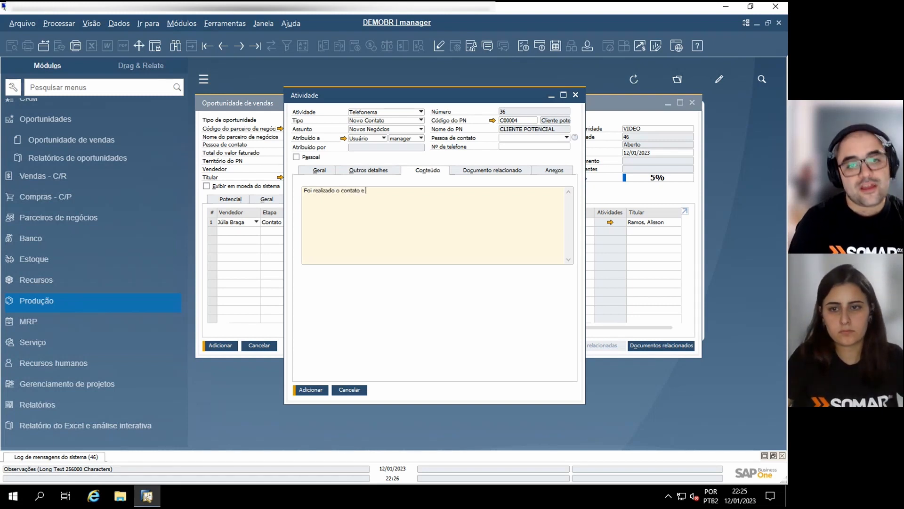
text( inicia)
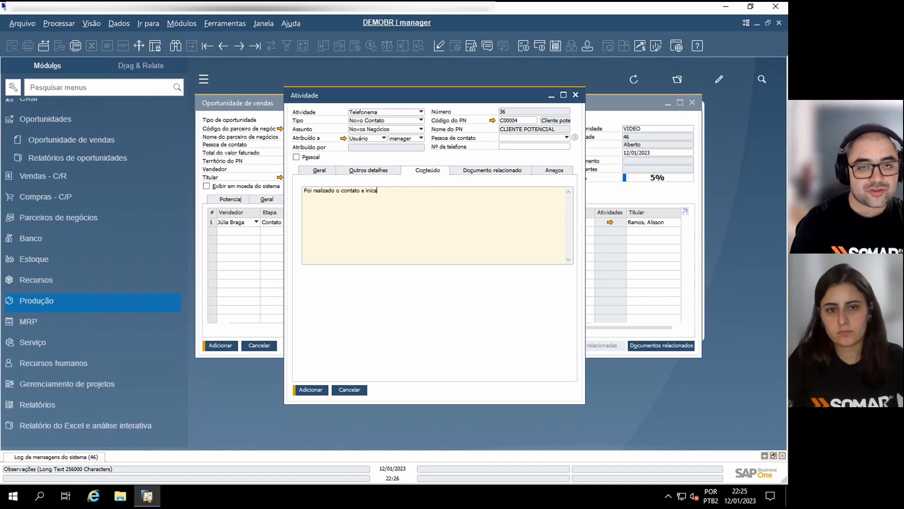
key(BackSpace)
text(iamos as trocas)
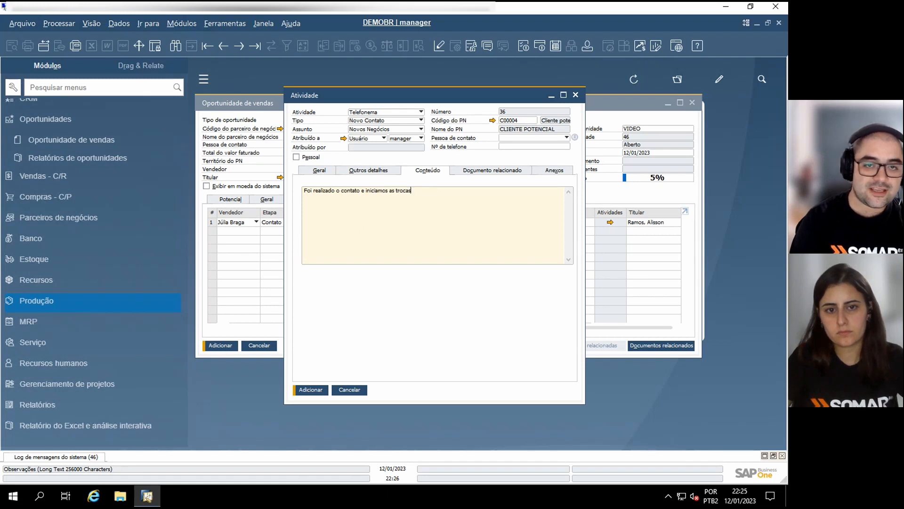
text( de e-mail)
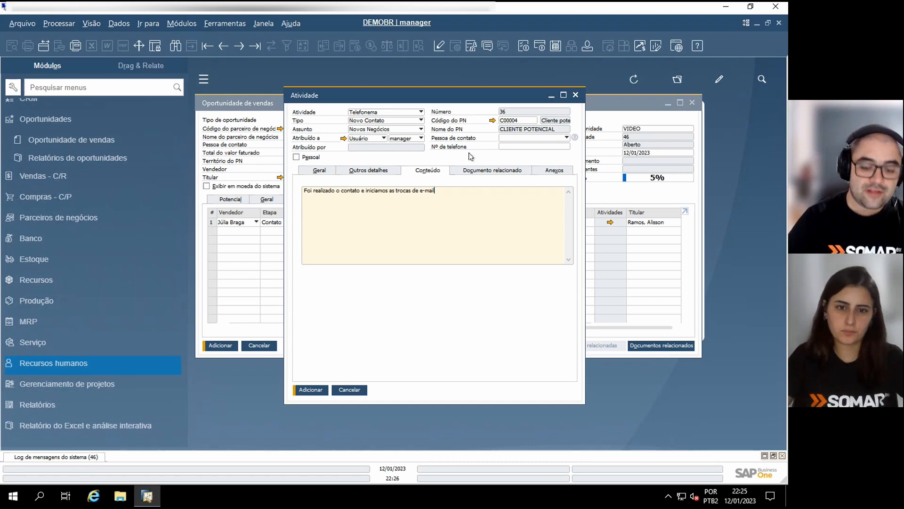
text( com alessa)
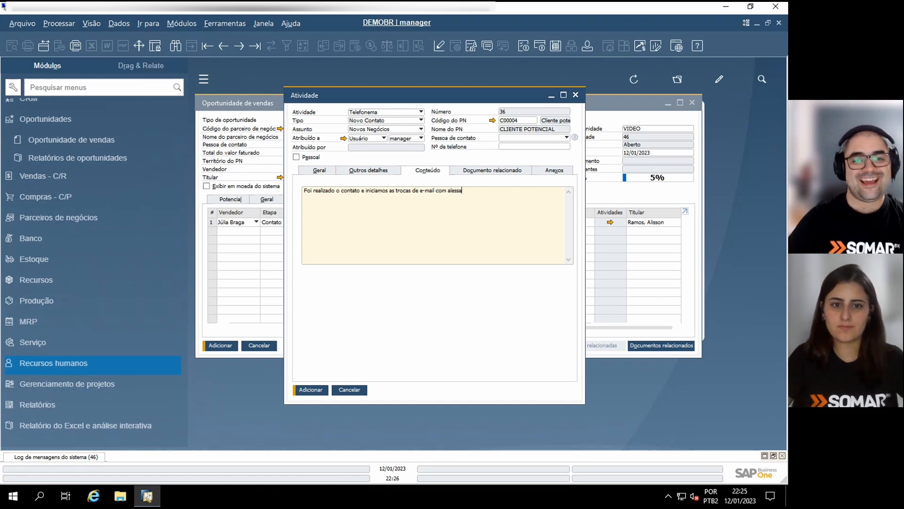
click(307, 390)
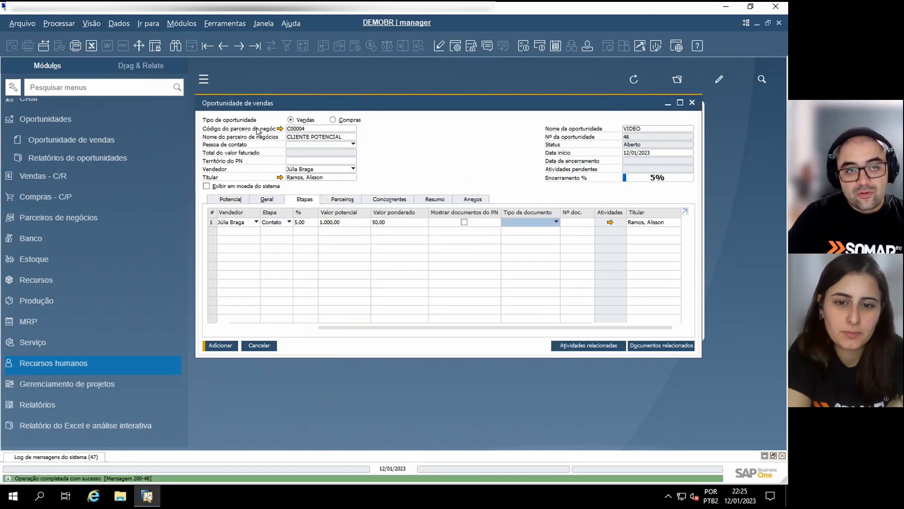
Step: Clear the Definir novo entry from the first partner row and add the opportunity
click(229, 347)
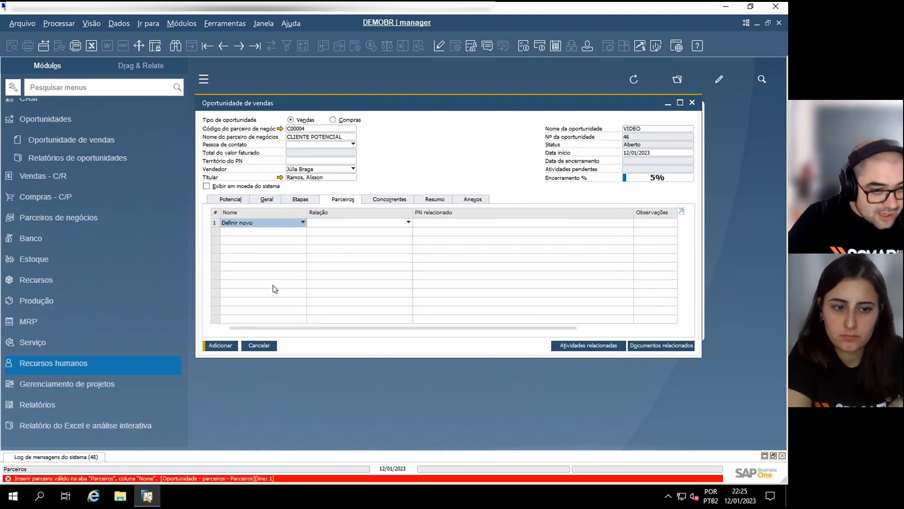
click(280, 222)
click(251, 250)
click(221, 344)
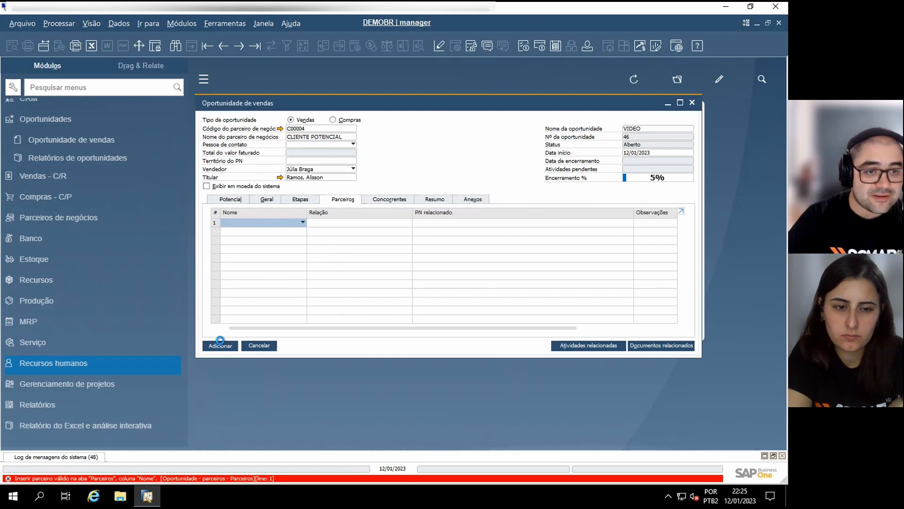
Step: Reopen the last opportunity record and review its related activities, closing the overview without changes
click(255, 46)
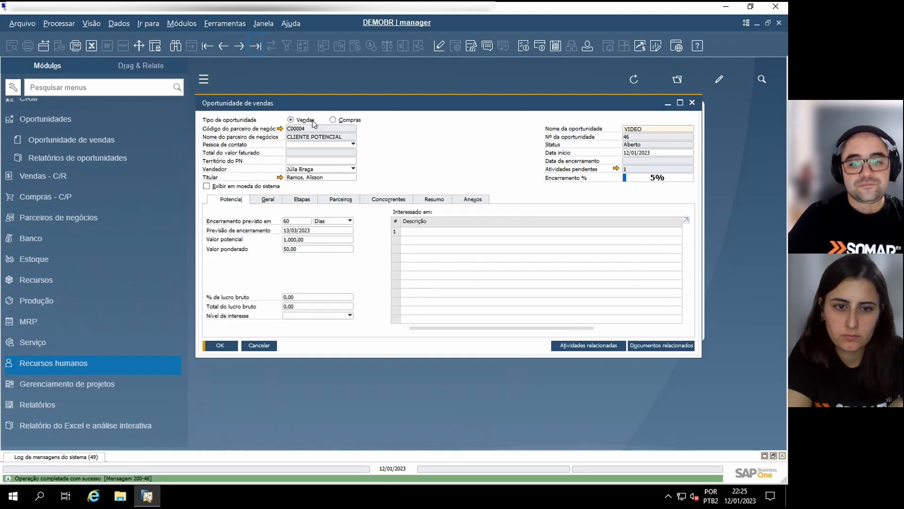
click(584, 347)
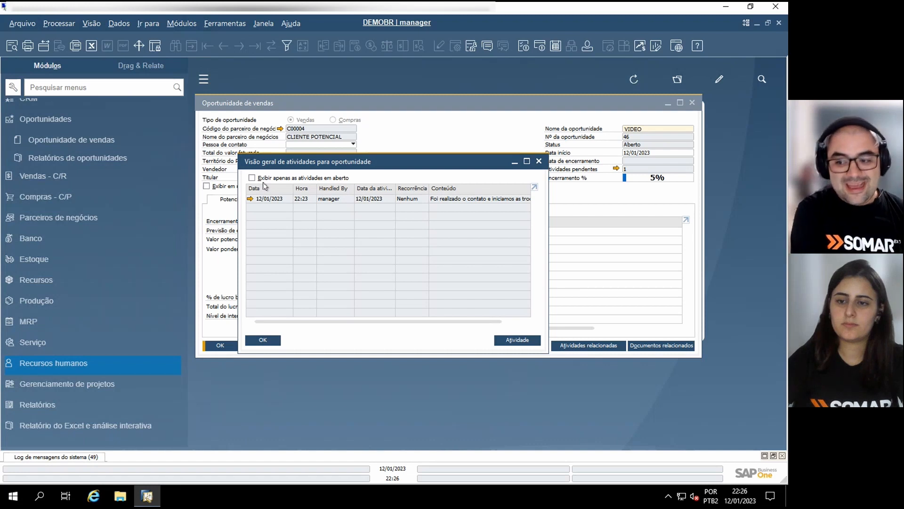
key(Escape)
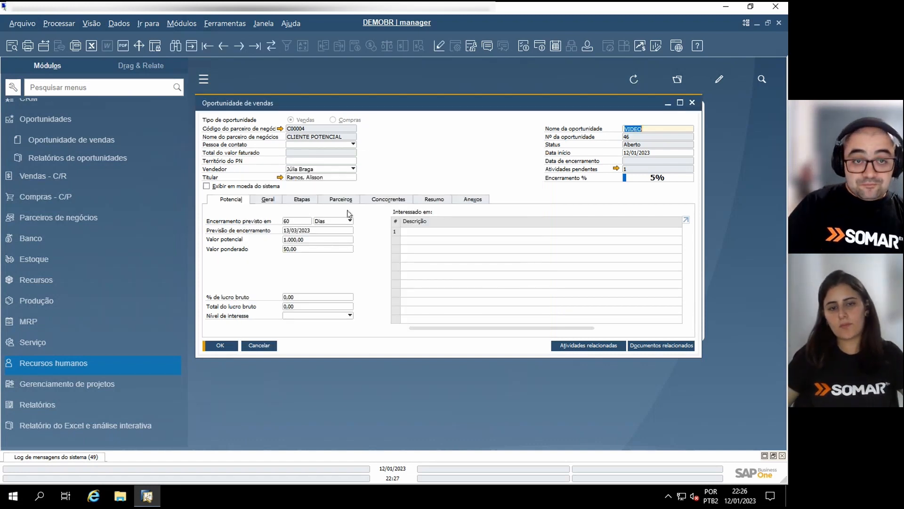
Step: Insert a second stage row into the opportunity's stages, with start date 13/01/2023
click(307, 202)
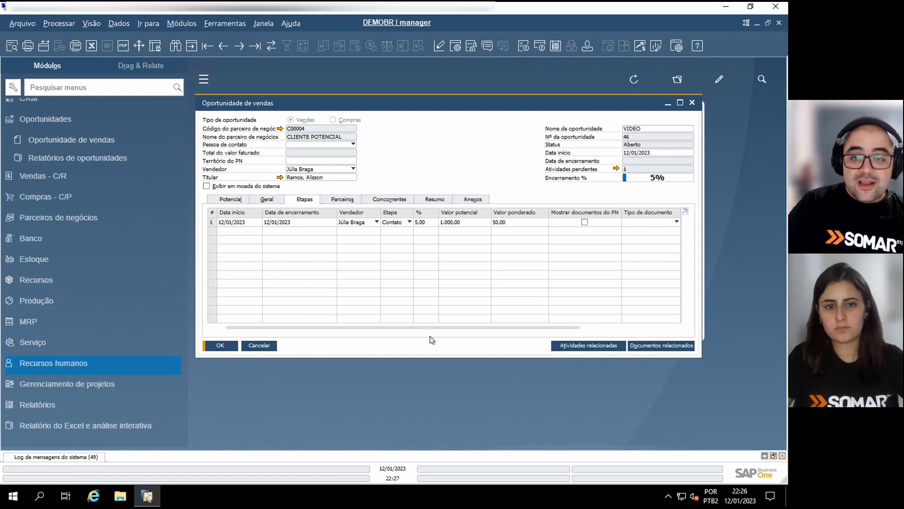
click(627, 328)
drag(627, 328, 434, 326)
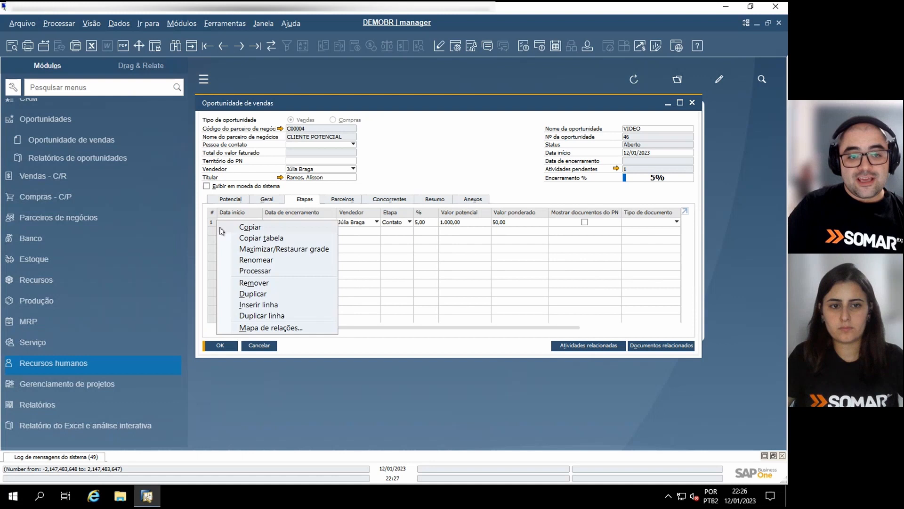
click(246, 305)
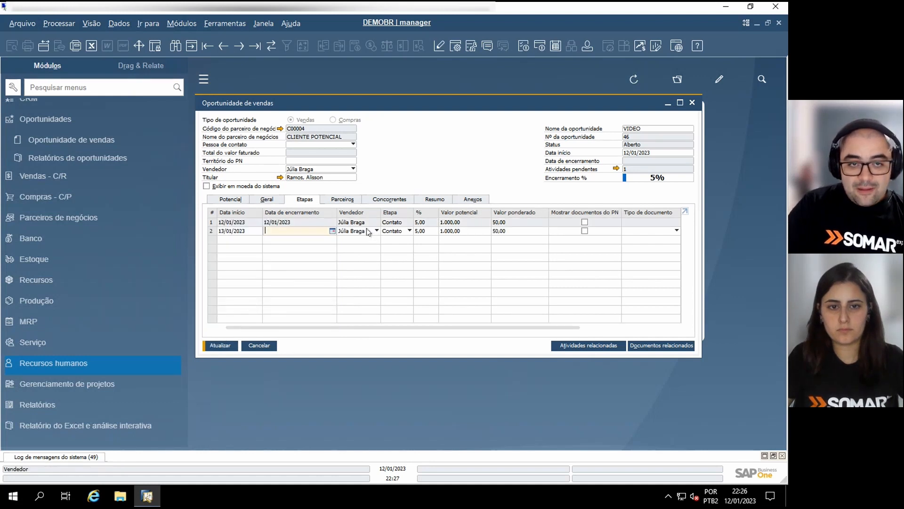
Step: Set the second stage row to Primeira Reunião and open its linked activity
click(410, 230)
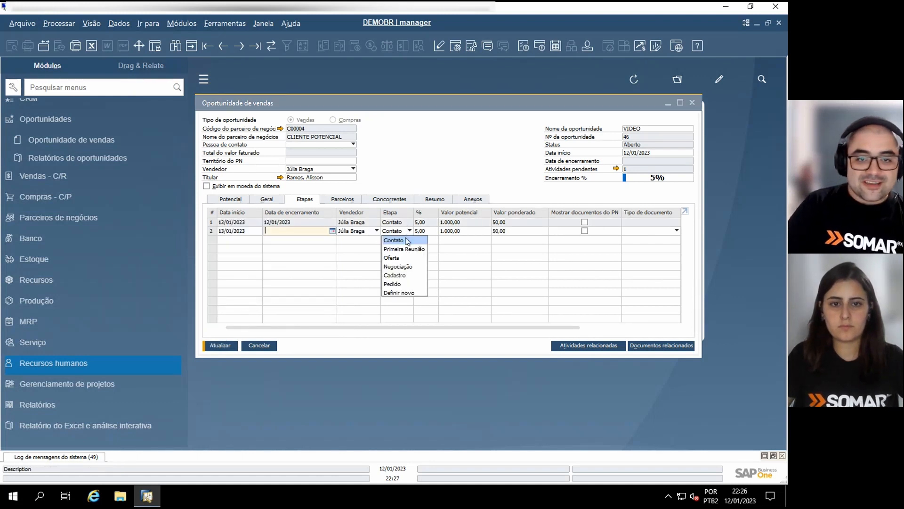
click(403, 250)
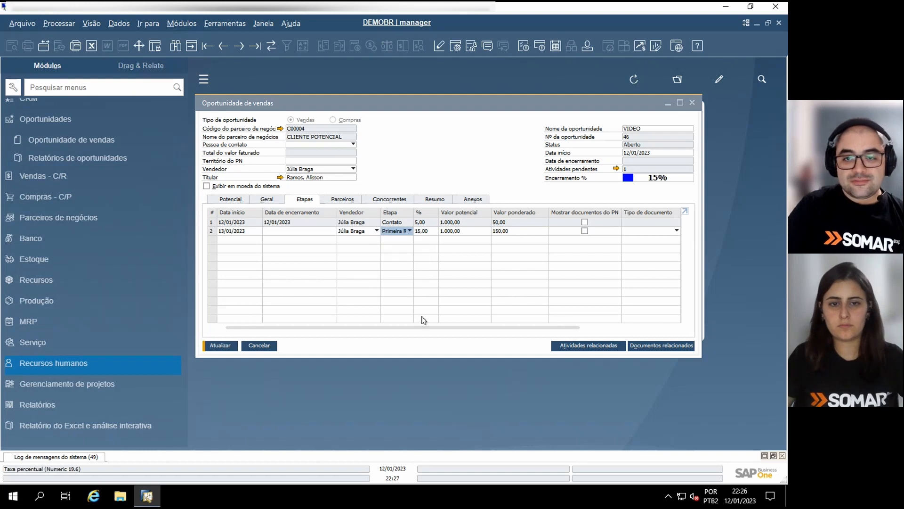
drag(506, 332, 600, 331)
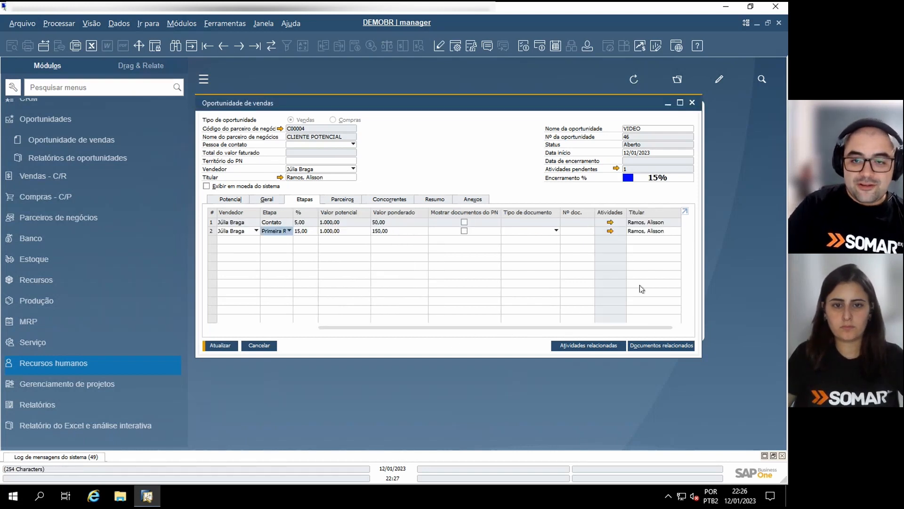
click(611, 231)
Step: Add the activity as Reunião with the subject Planejamento and check the opportunity's related activities
click(367, 112)
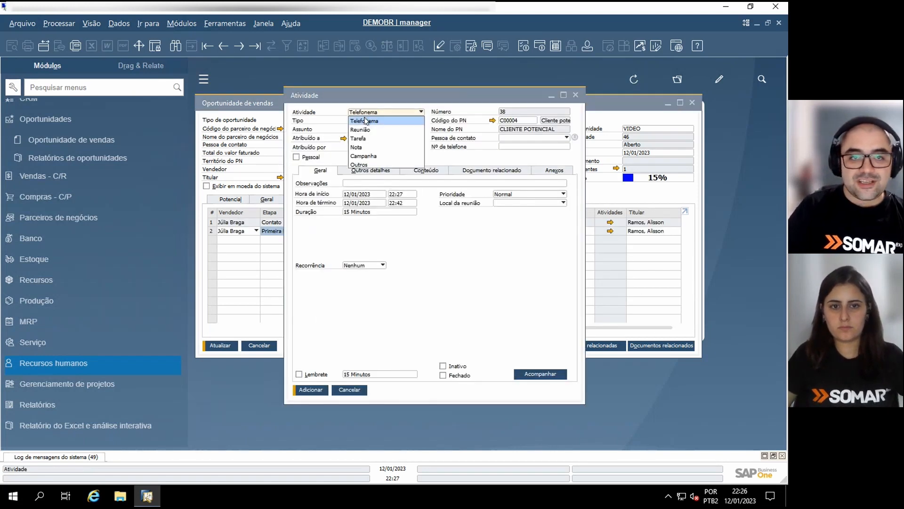
click(370, 130)
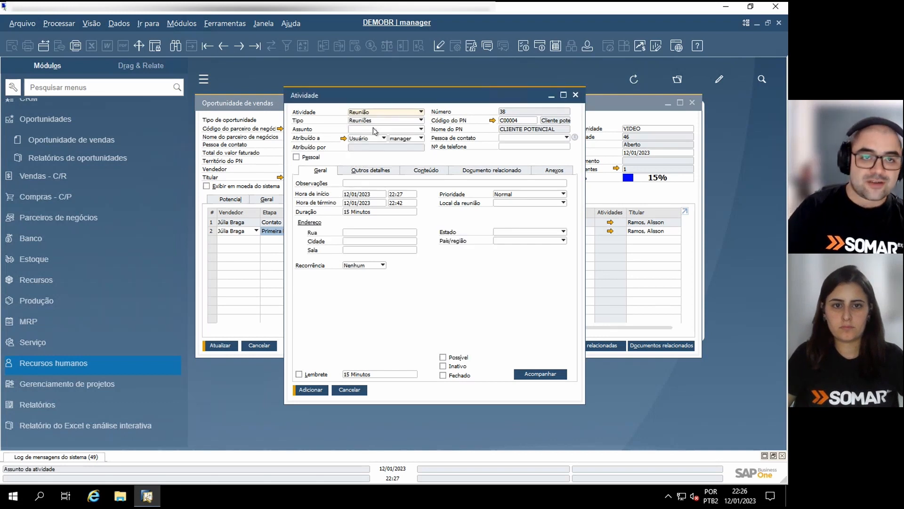
click(373, 129)
click(372, 156)
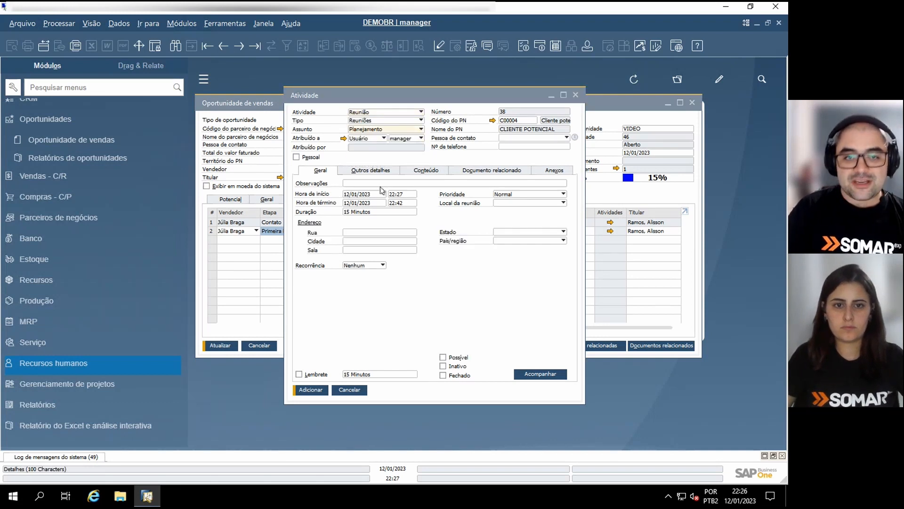
click(364, 183)
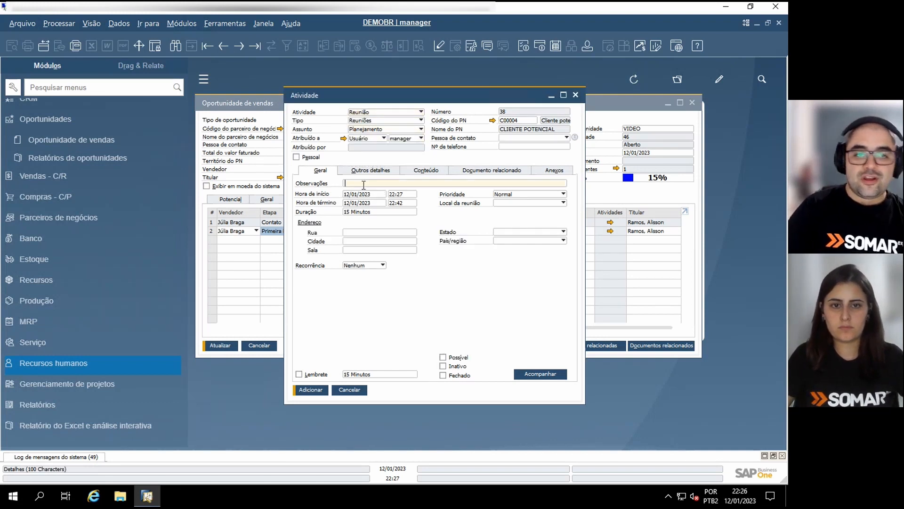
click(369, 233)
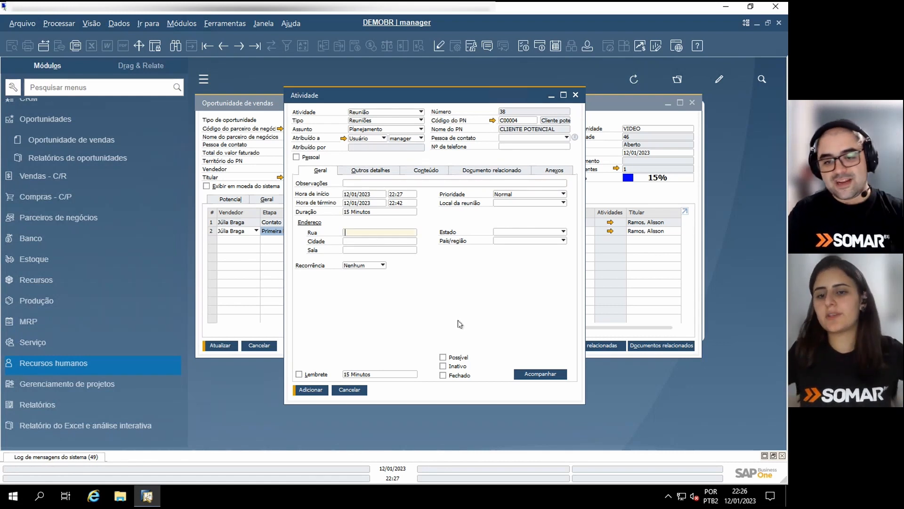
click(316, 391)
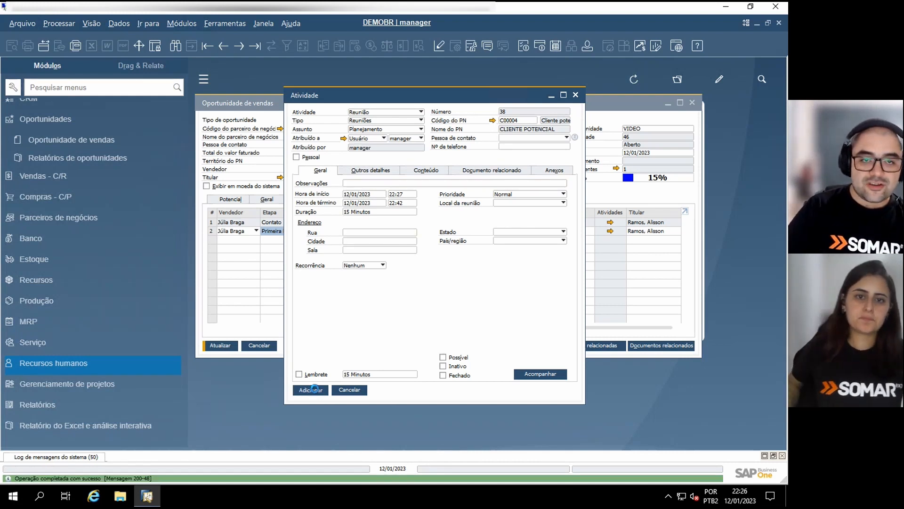
click(589, 346)
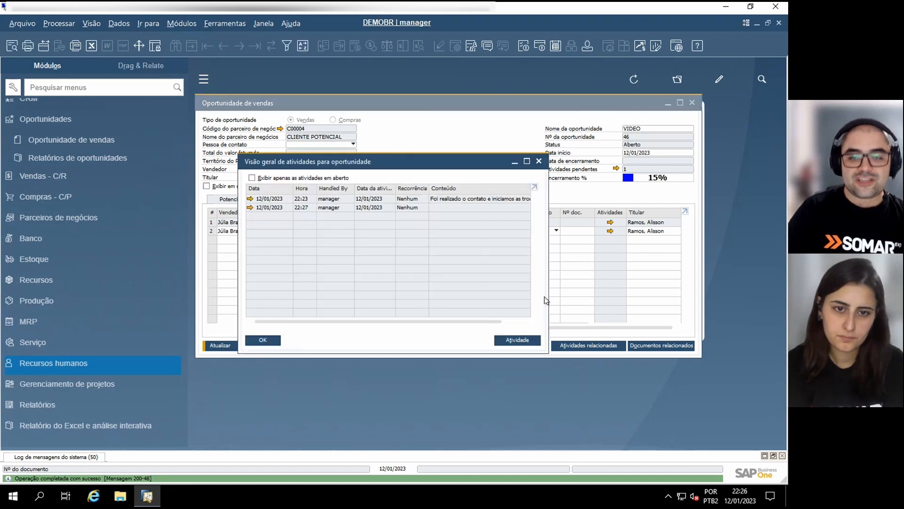
key(Escape)
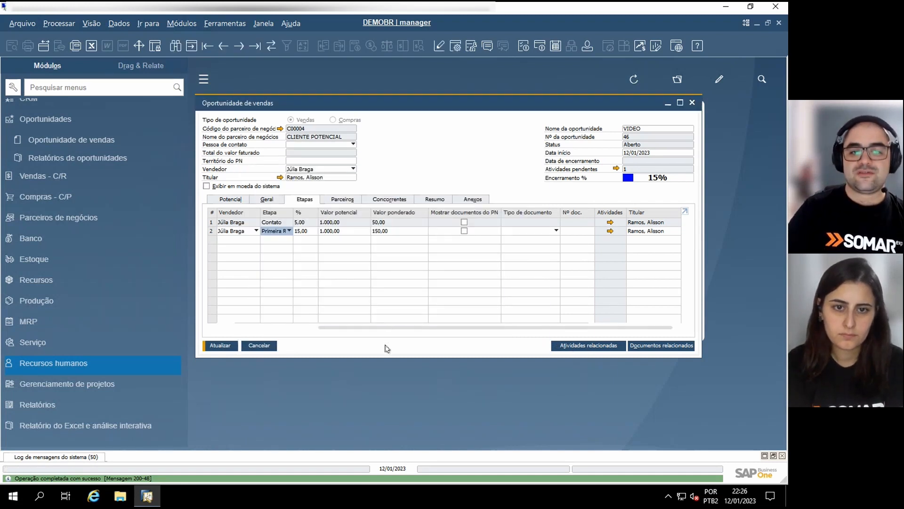
Step: Set the closing date of the Primeira Reunião stage to 13/01/2023
drag(392, 328, 260, 329)
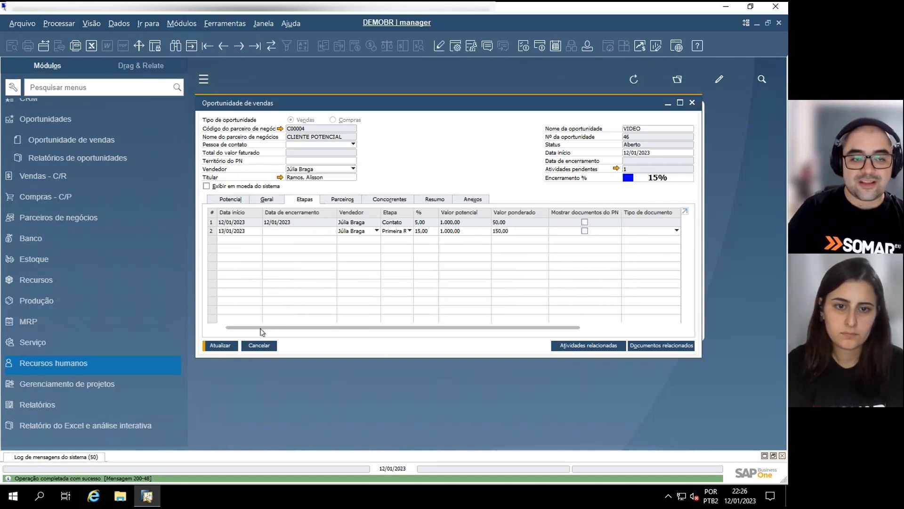
click(291, 231)
right_click(210, 231)
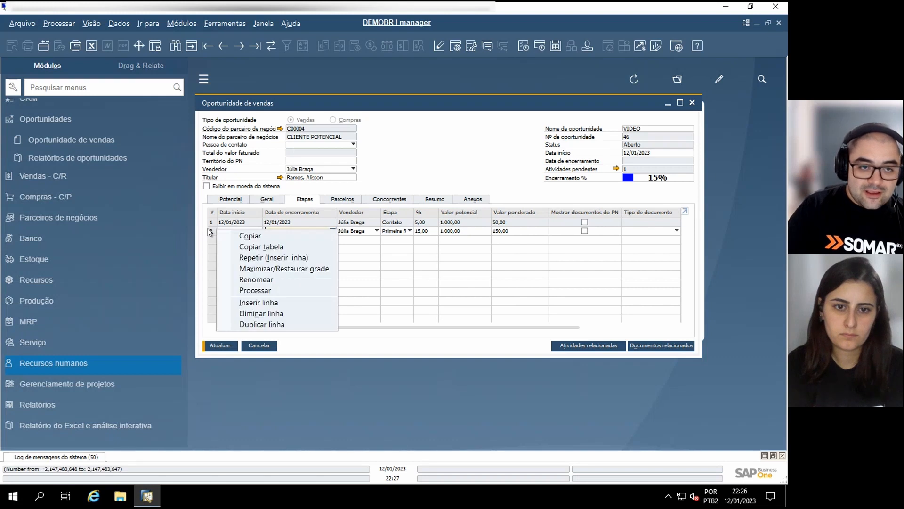
click(255, 304)
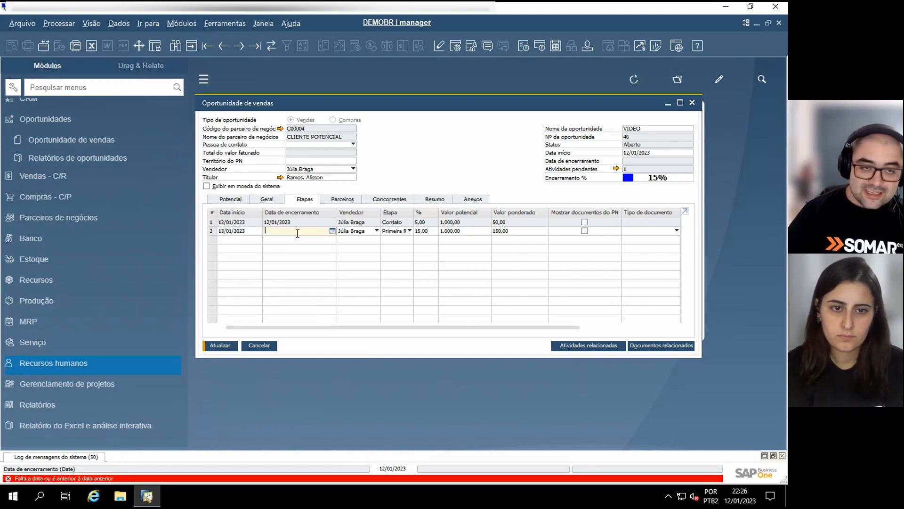
text(13)
key(Tab)
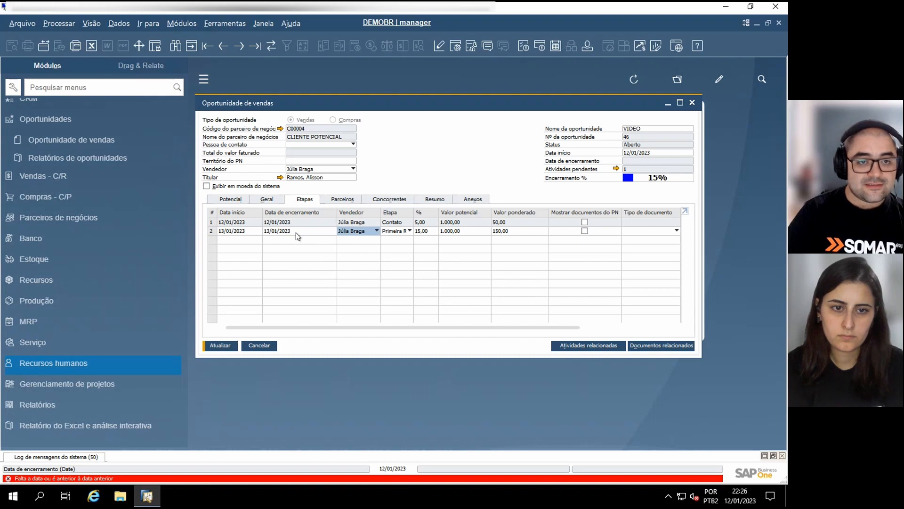
Step: Insert a third stage row starting 14/01/2023 and set its stage to Oferta
right_click(297, 234)
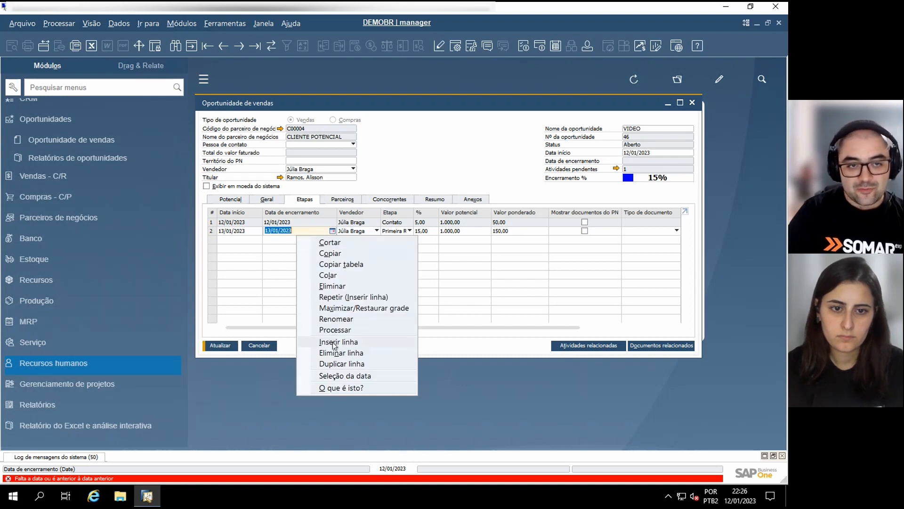
click(335, 342)
click(399, 240)
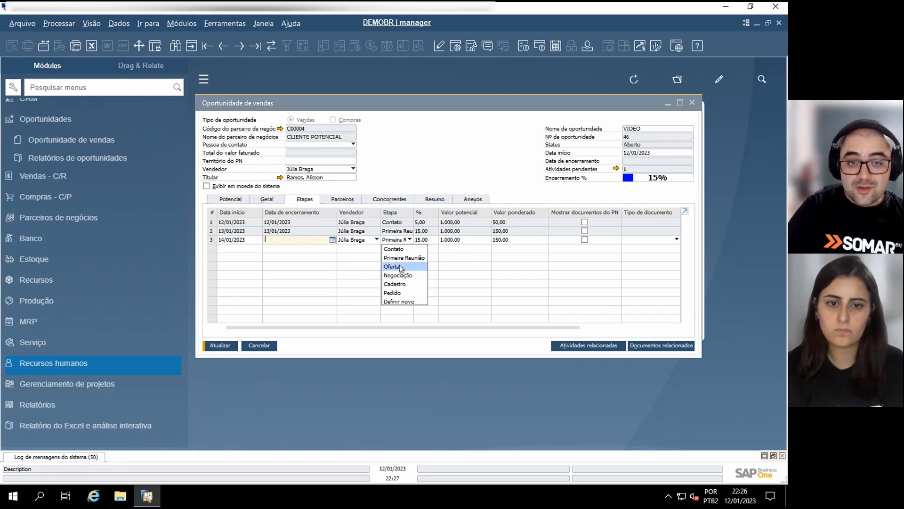
click(401, 267)
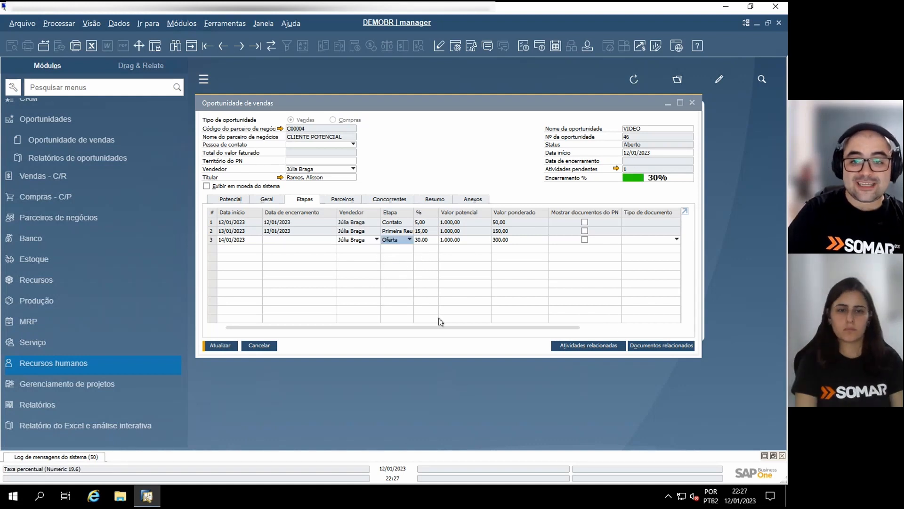
Step: Set the Oferta stage's document type to Cotações de vendas and open a new sales quotation from it
drag(432, 327, 538, 327)
click(556, 240)
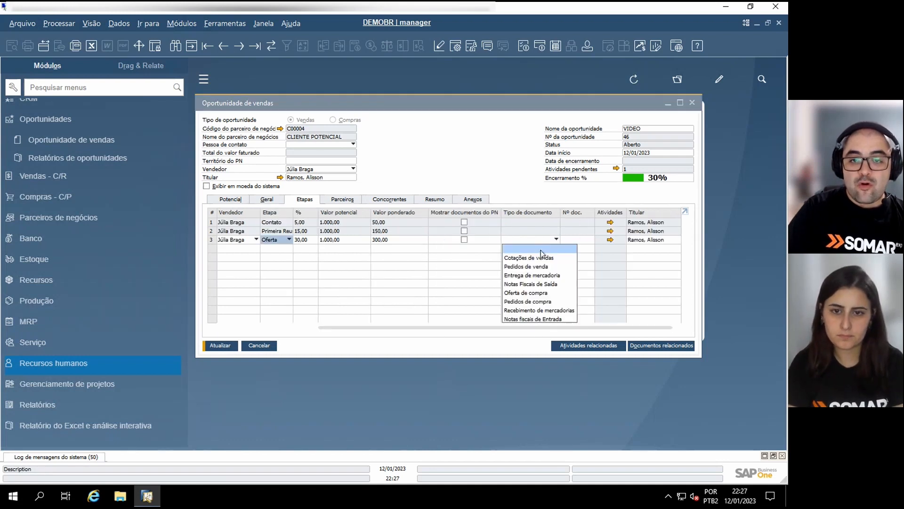
click(537, 252)
click(301, 277)
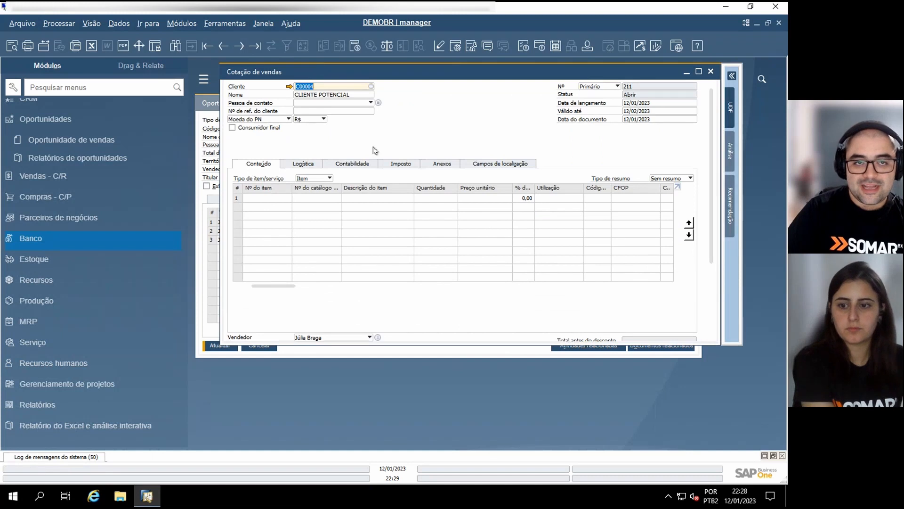
Step: Add item 0019282.0 (Motor) to the quotation's first row with quantity 20
click(268, 198)
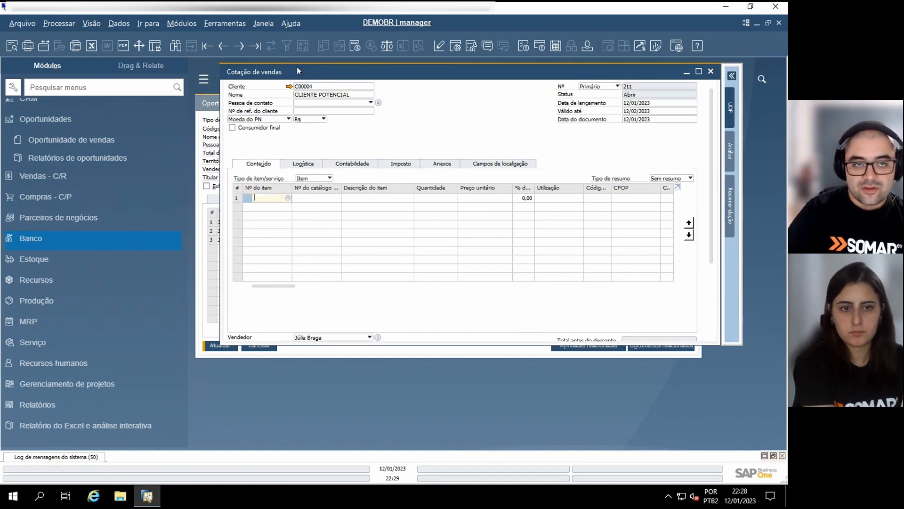
key(Tab)
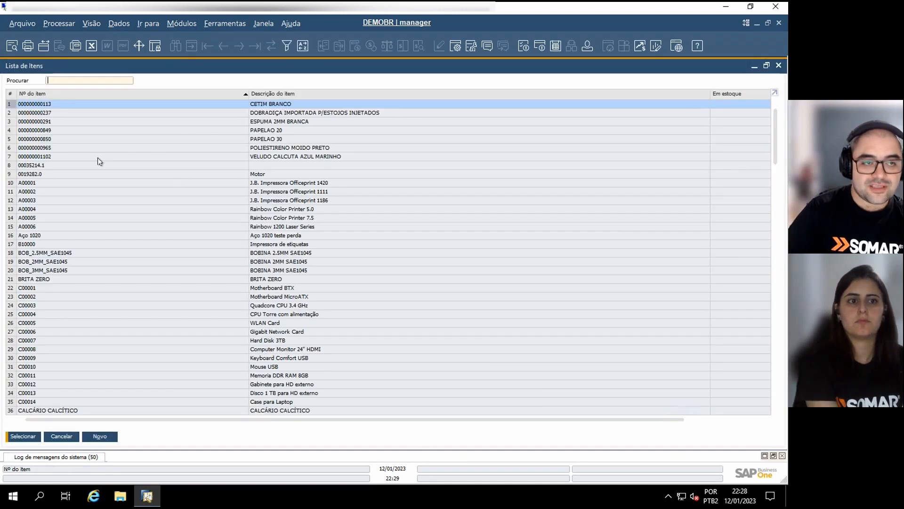
double_click(259, 173)
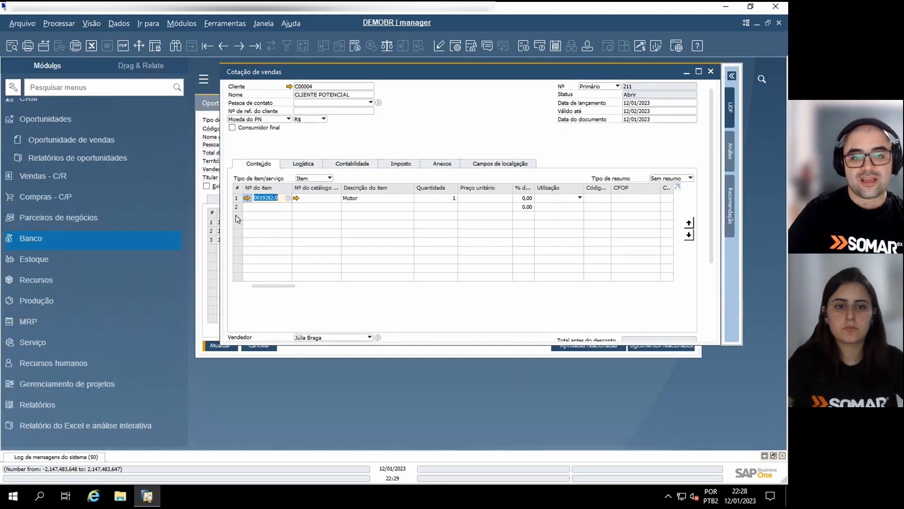
click(432, 199)
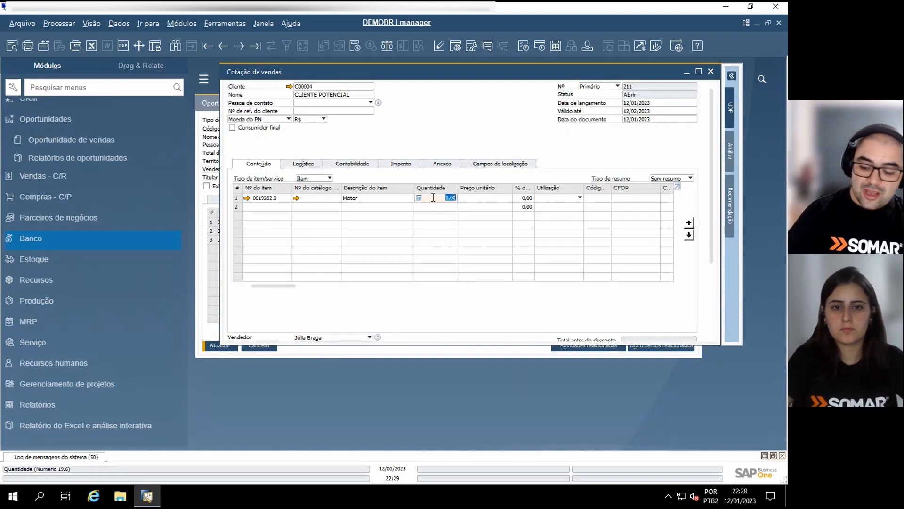
text(20)
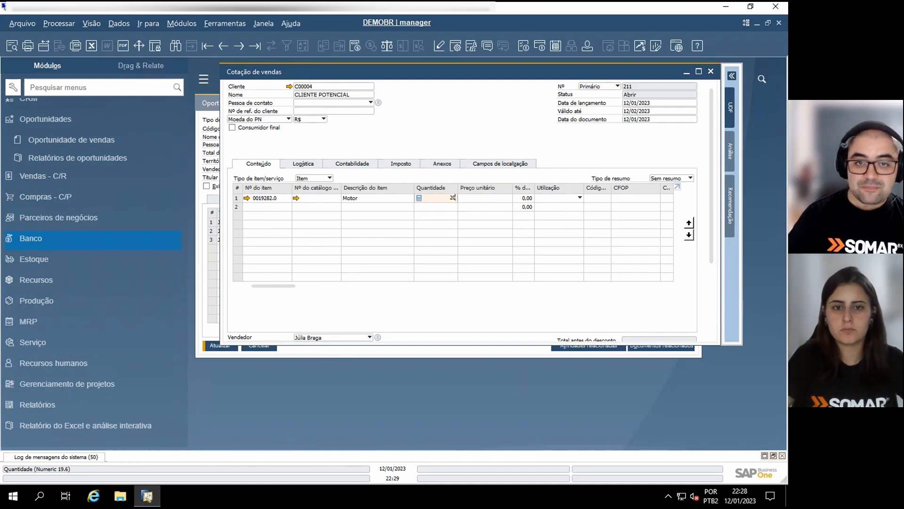
key(Tab)
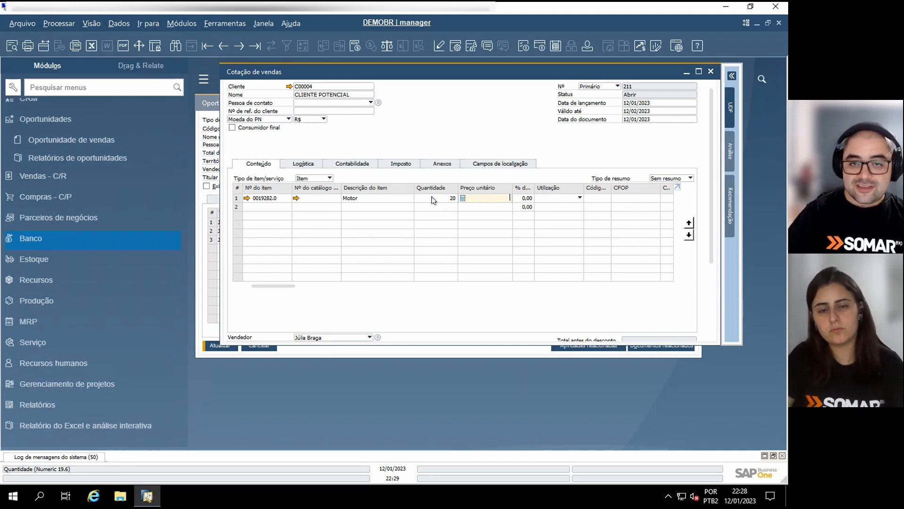
Step: Set the Motor item's unit price to R$ 100,00
key(Tab)
key(Tab)
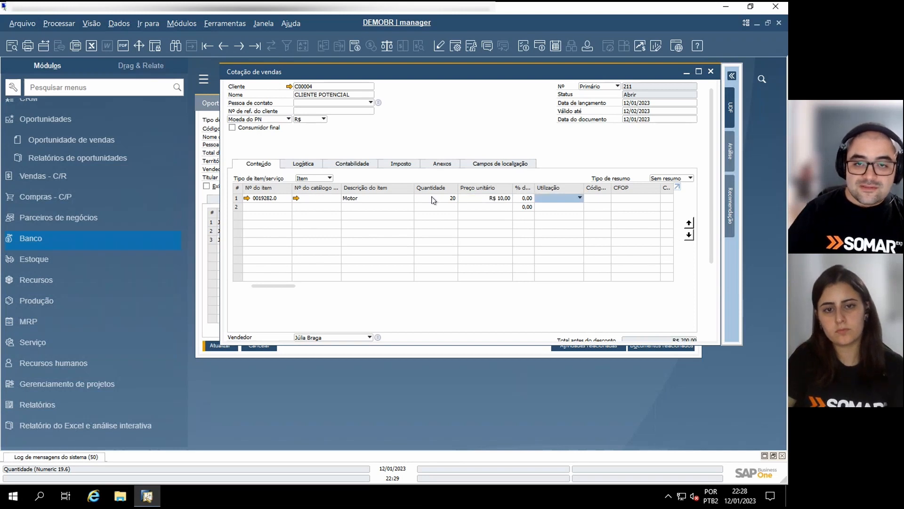
key(shift+Tab)
key(shift+Tab)
text(100)
key(Tab)
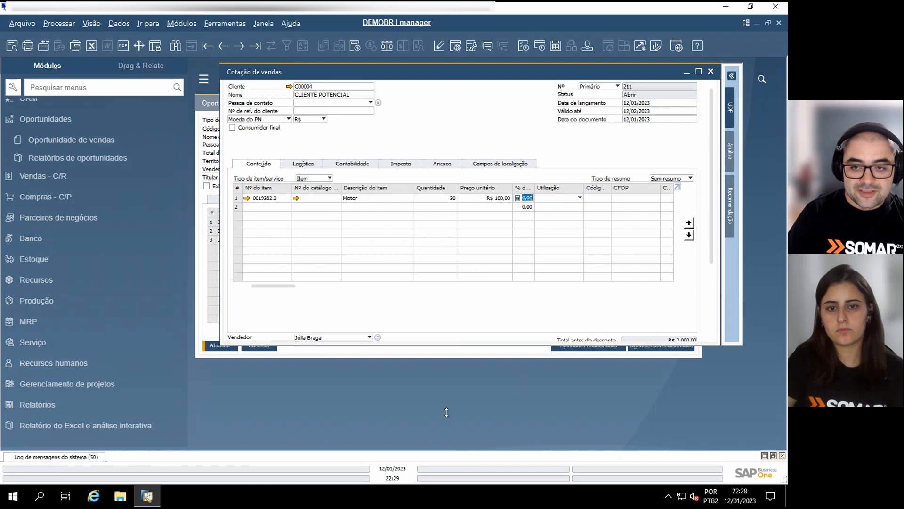
Step: Enlarge the quotation window and add the quotation, agreeing to update the opportunity's value and gross profit
drag(448, 344, 445, 432)
click(219, 126)
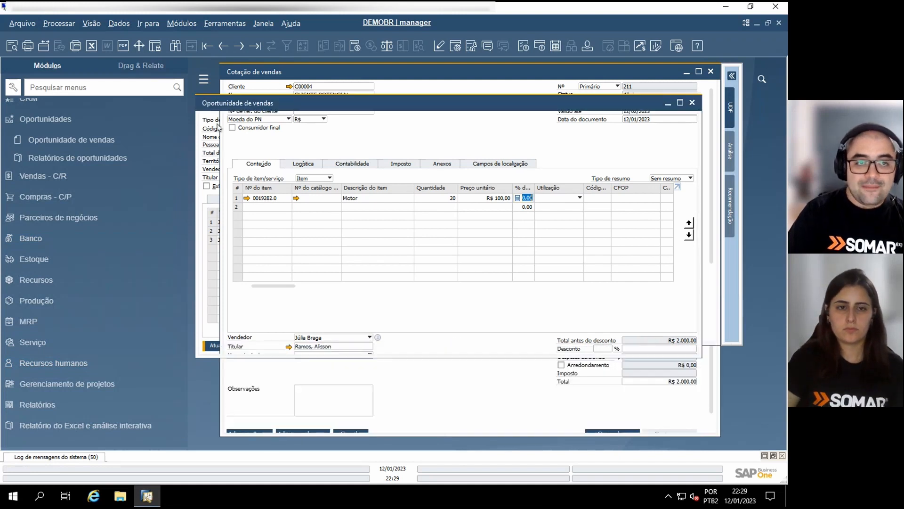
drag(206, 103, 126, 127)
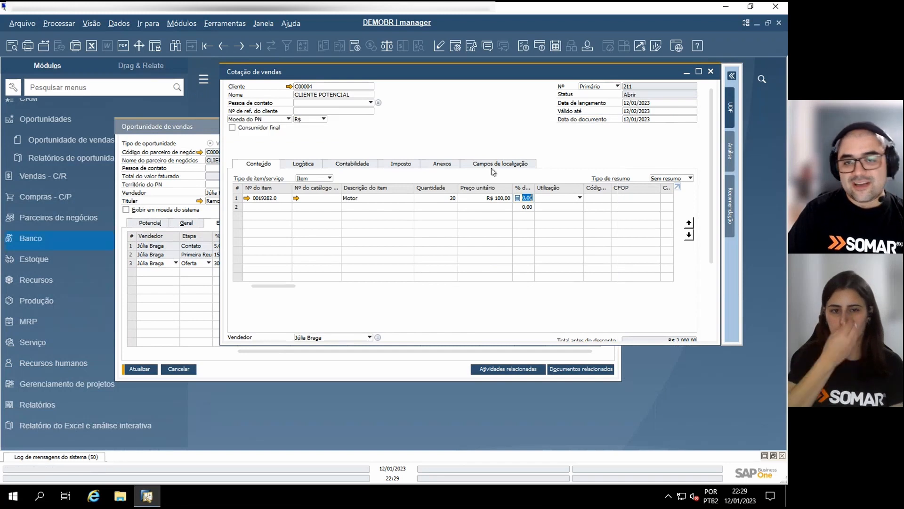
drag(543, 345, 542, 427)
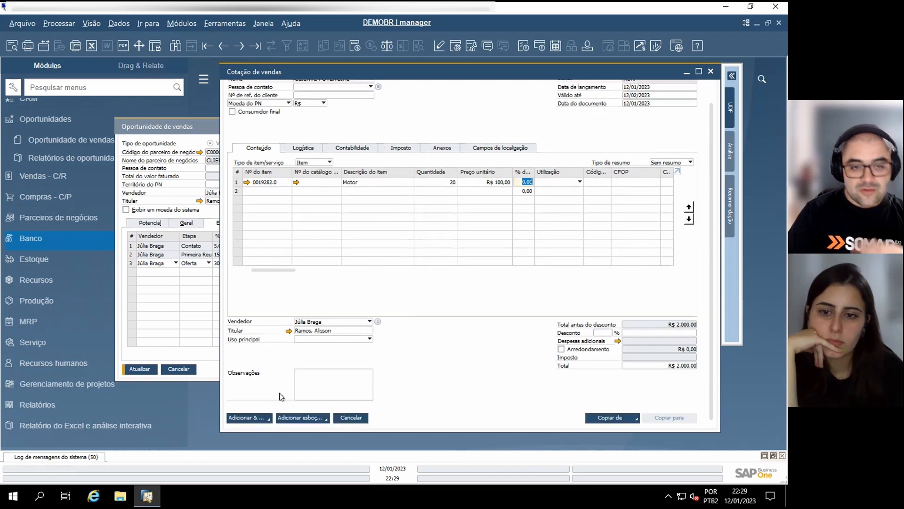
click(259, 414)
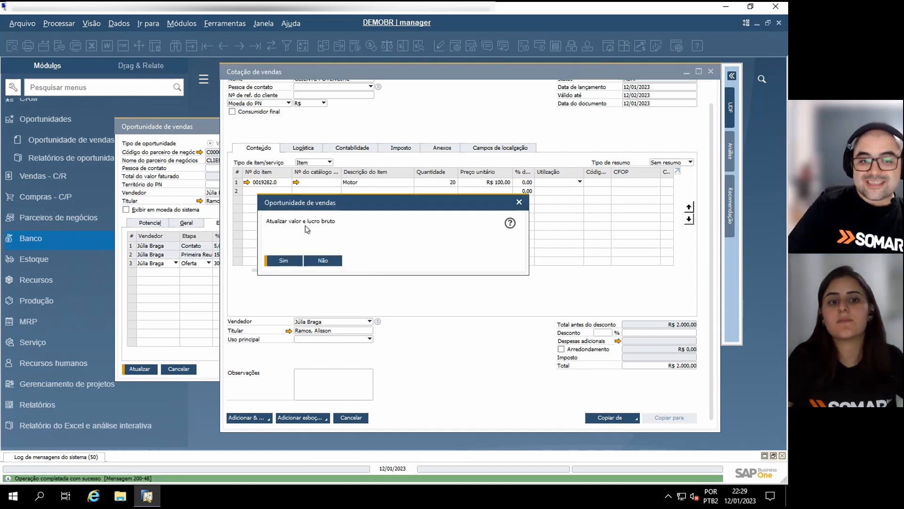
click(291, 260)
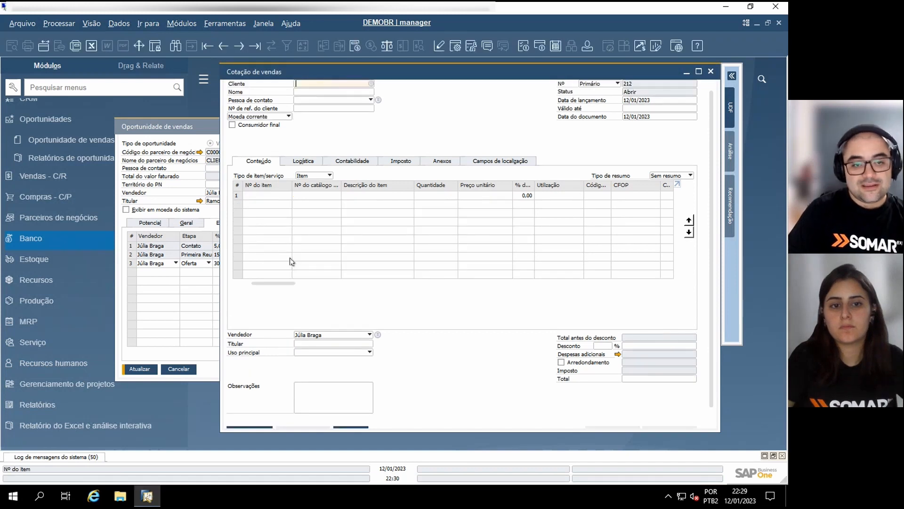
Step: Close the blank quotation form, check the opportunity's potential values and save the updated opportunity
click(710, 72)
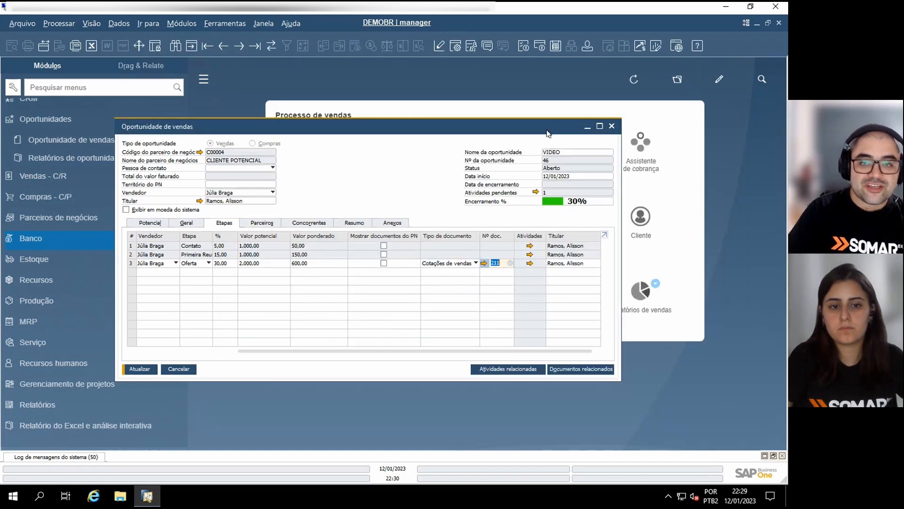
click(151, 223)
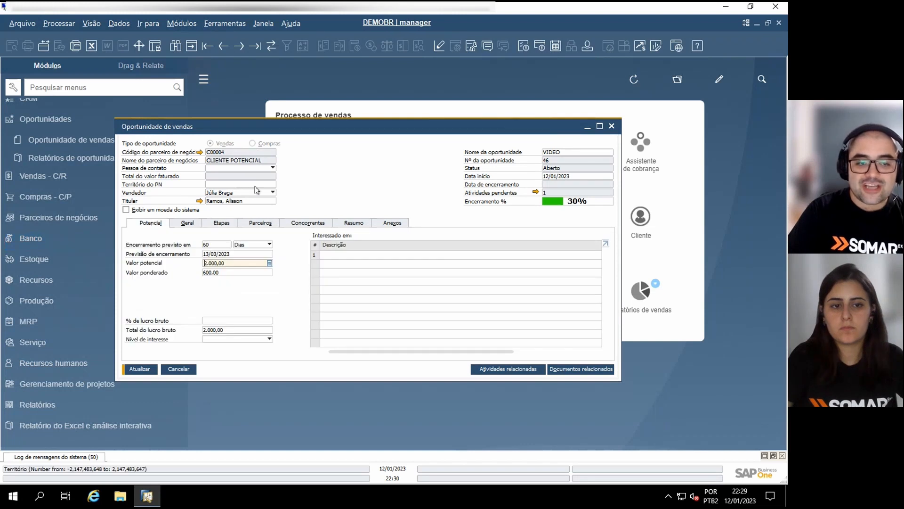
click(134, 369)
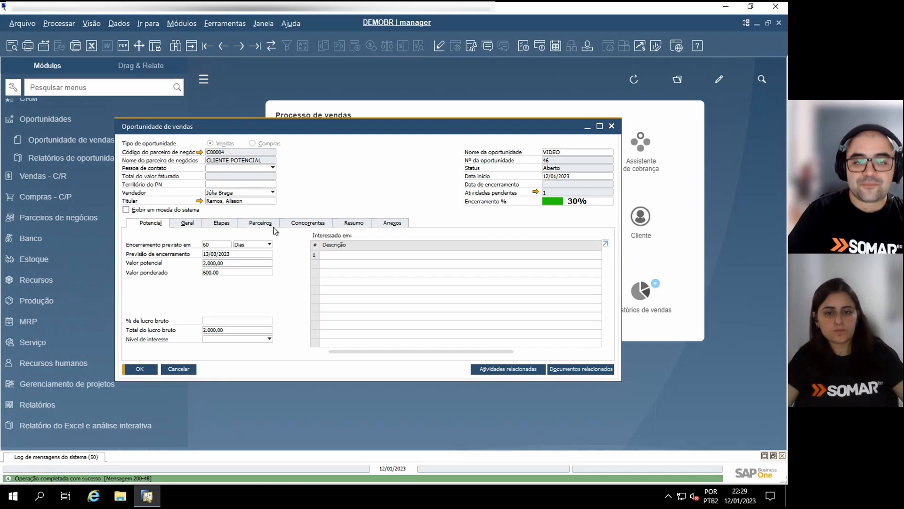
Step: Show the opportunity's stages again and widen the window to fit the document number, activity and owner columns
click(223, 224)
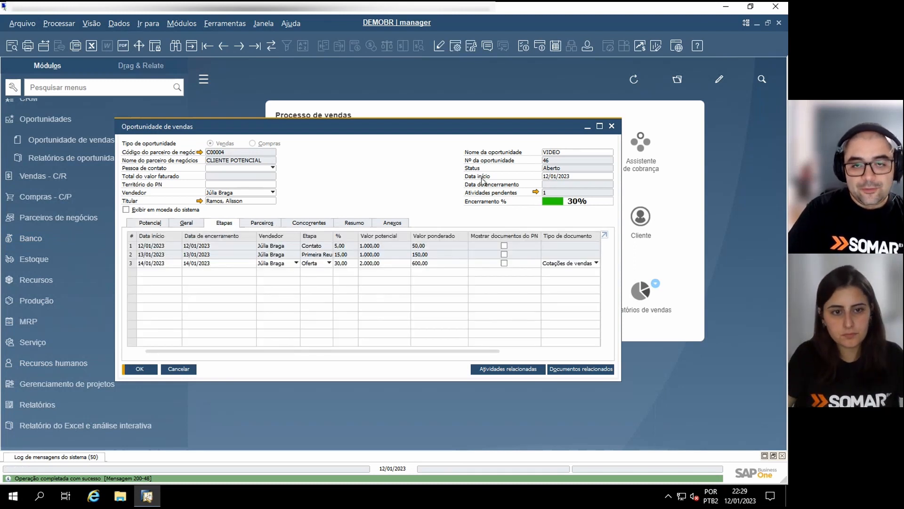
drag(467, 129, 493, 125)
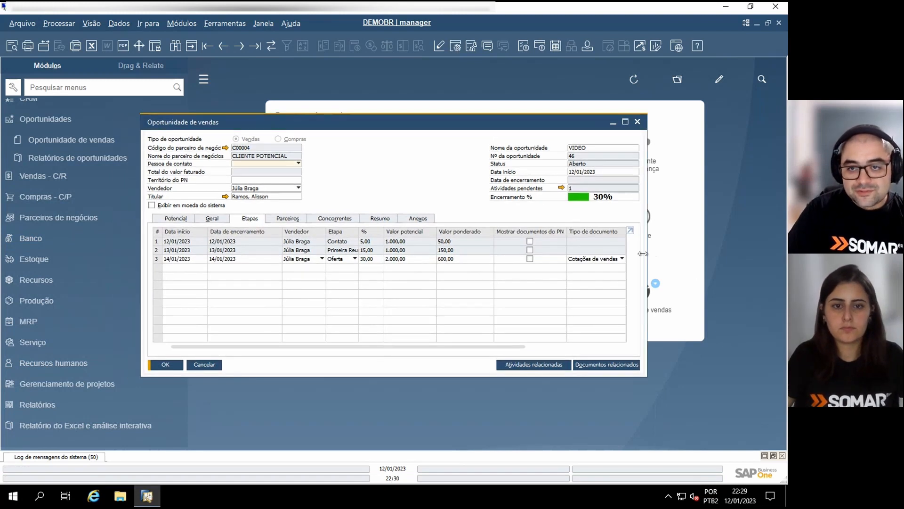
drag(648, 254, 759, 259)
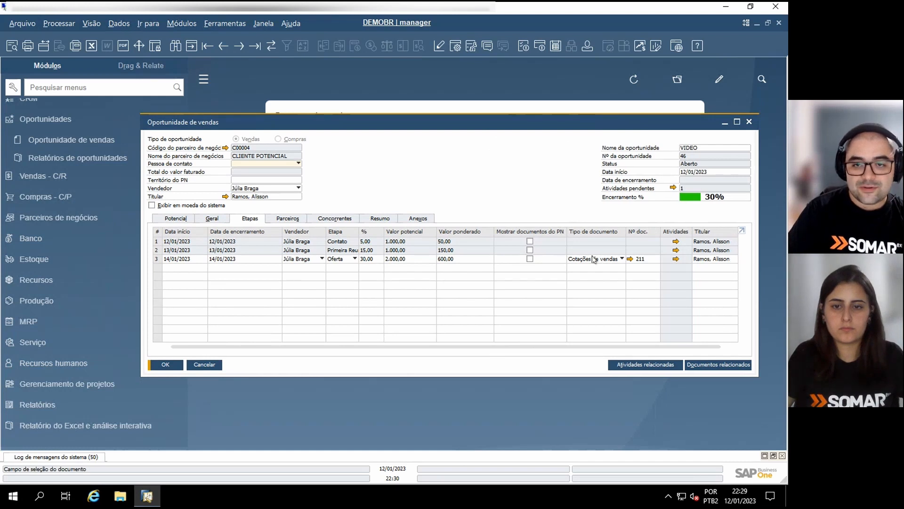